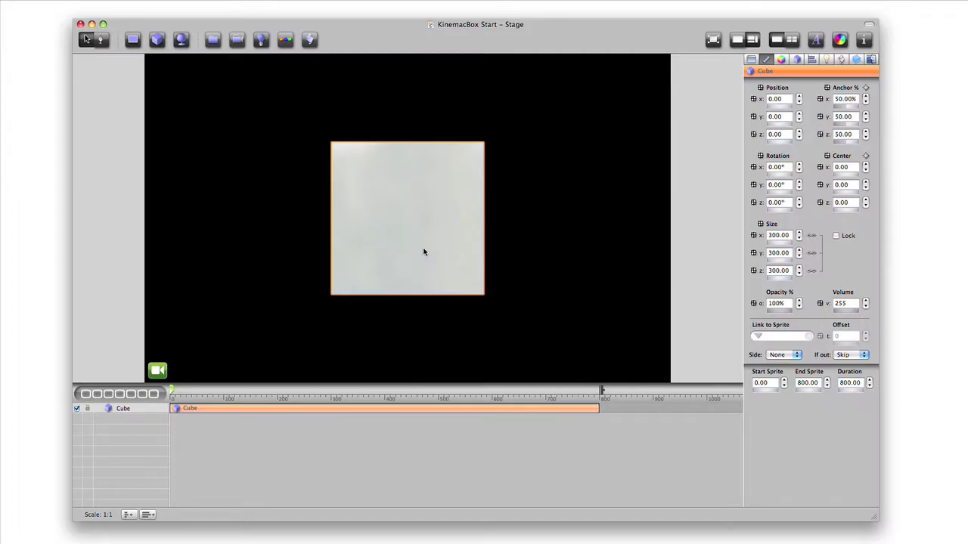
Move the cube upward on the stage, then tilt and spin it
drag(601, 396, 602, 362)
drag(423, 232, 334, 147)
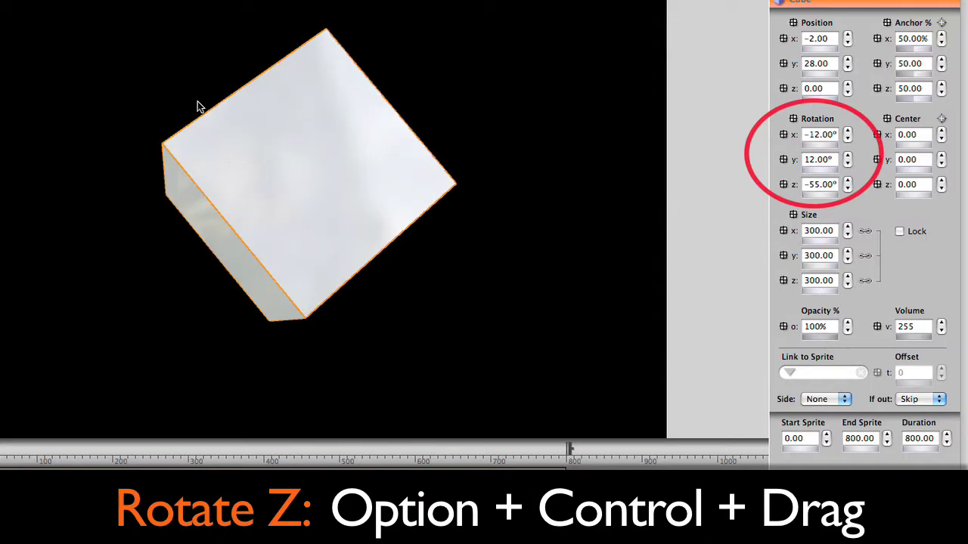
ctrl+alt+drag(196, 106, 326, 222)
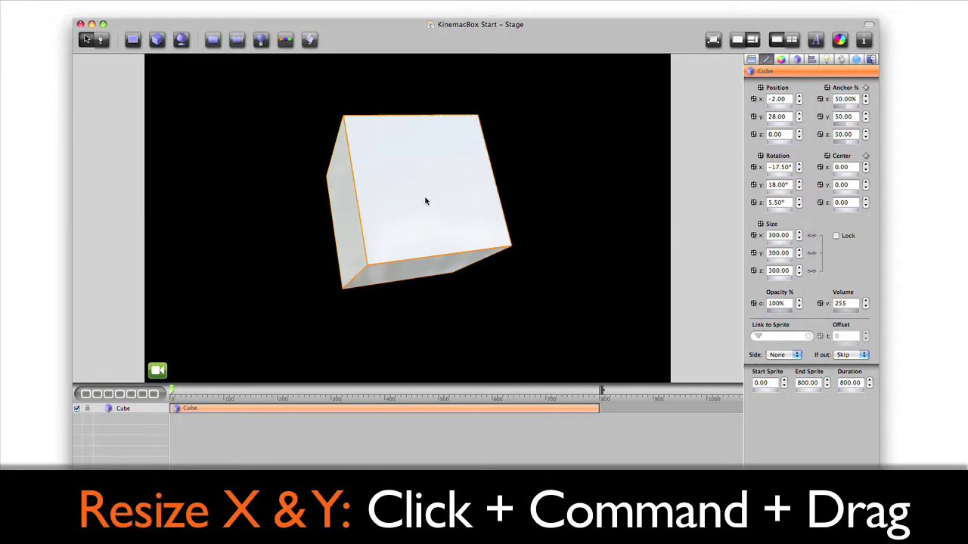
Stretch the cube wider and taller, thin its depth into a slab, and tilt it
super+drag(425, 202, 451, 76)
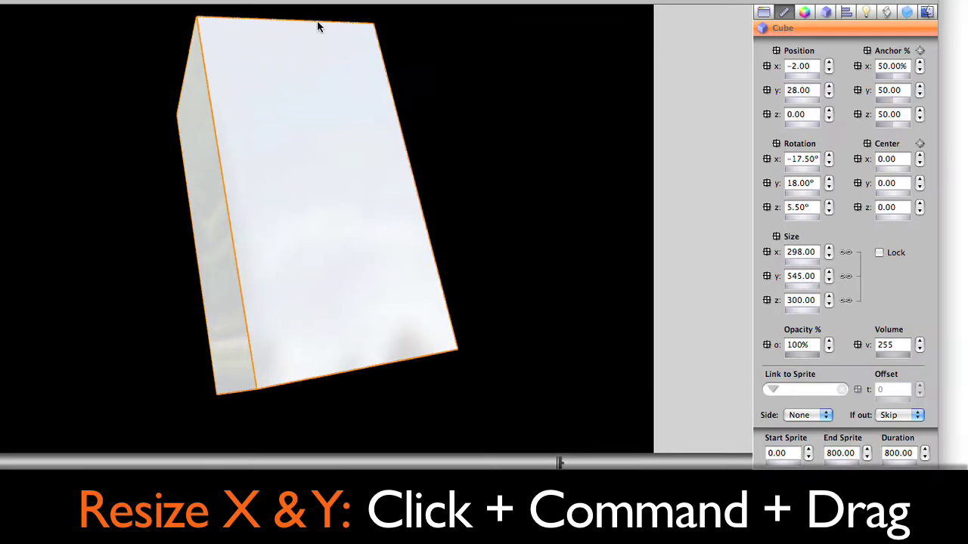
super+drag(354, 32, 356, 32)
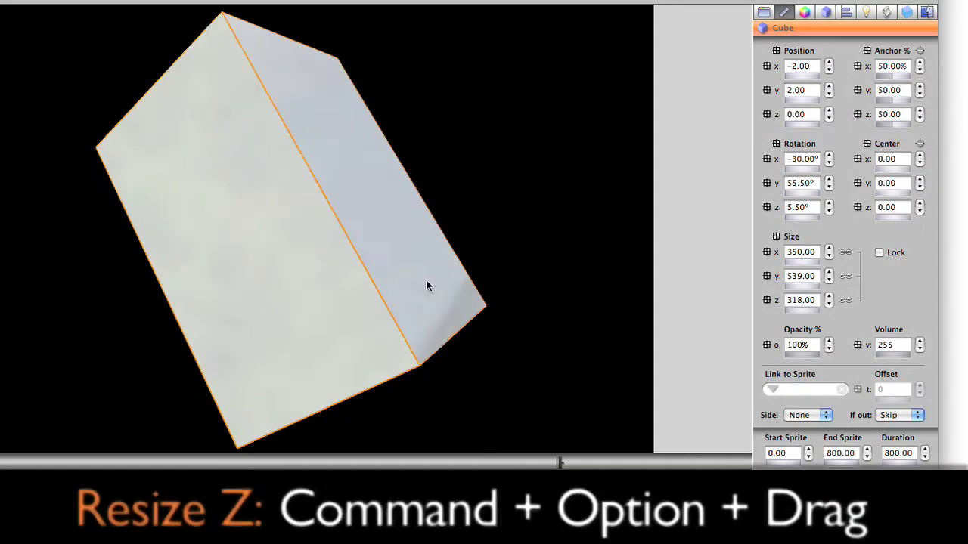
alt+super+drag(426, 279, 601, 199)
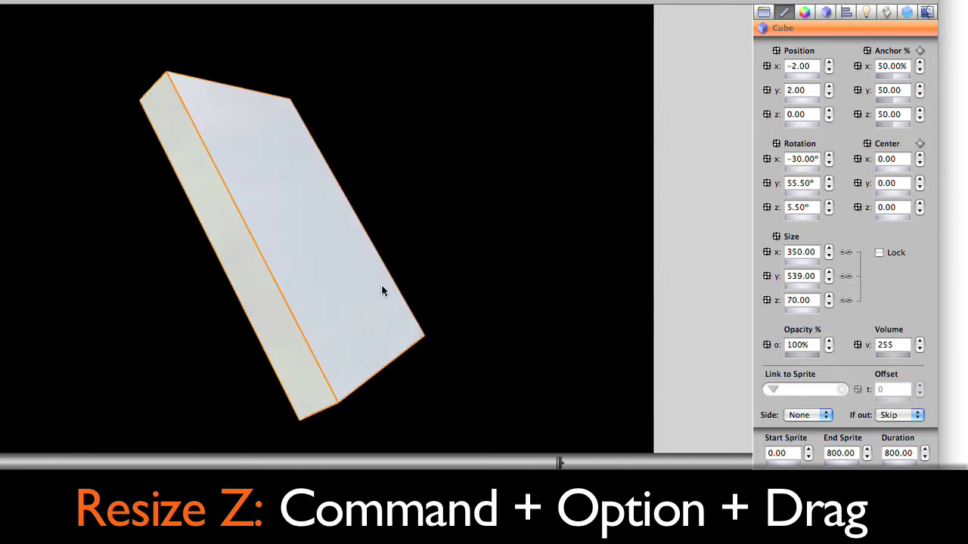
drag(383, 287, 339, 312)
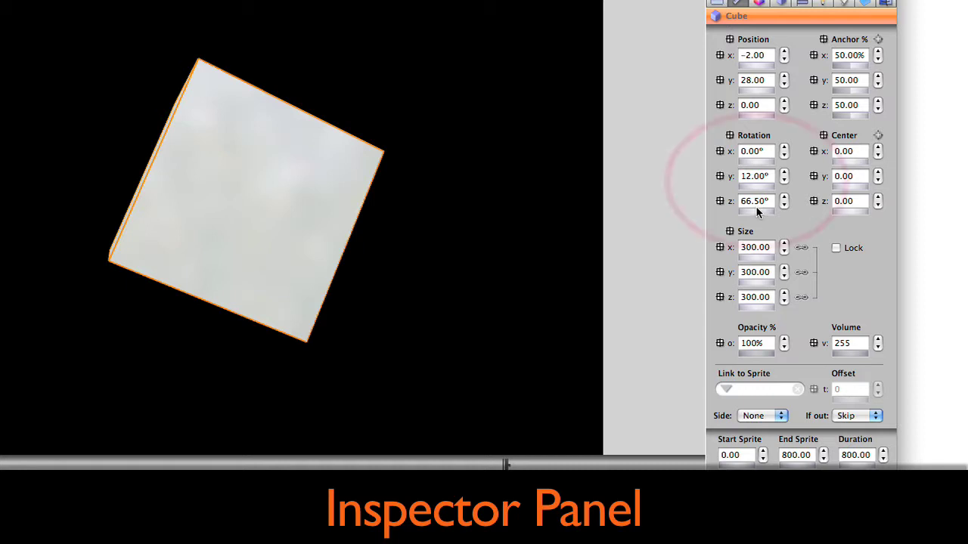
drag(803, 216, 709, 209)
drag(468, 231, 265, 239)
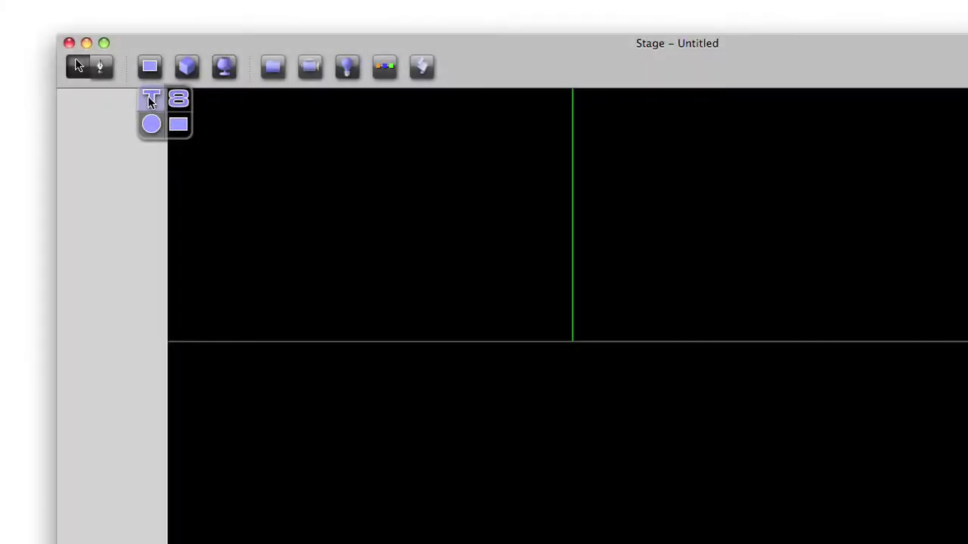
Add a 2D text object reading 'TEXT OBJECT' and tilt it in 3D
click(134, 66)
text(TEXT OBJEC)
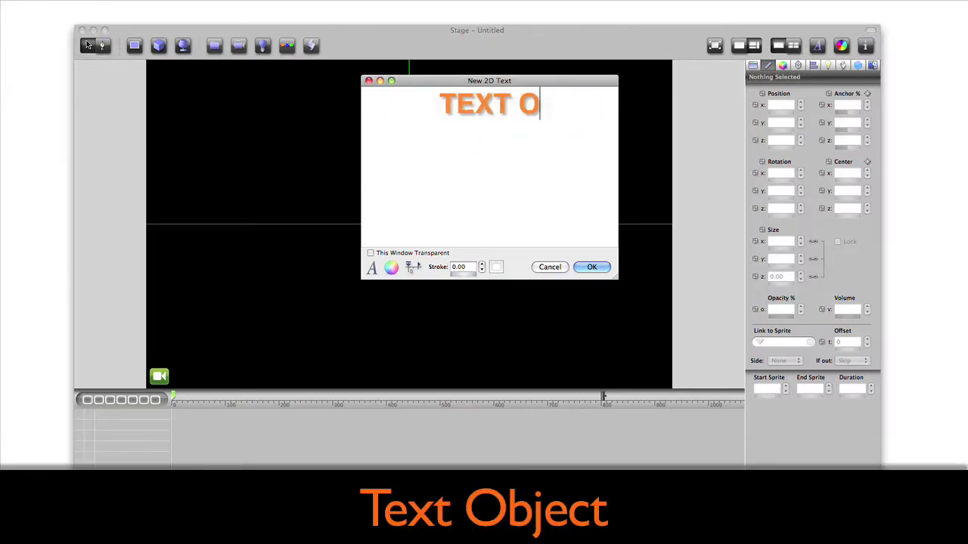
text(T)
click(591, 267)
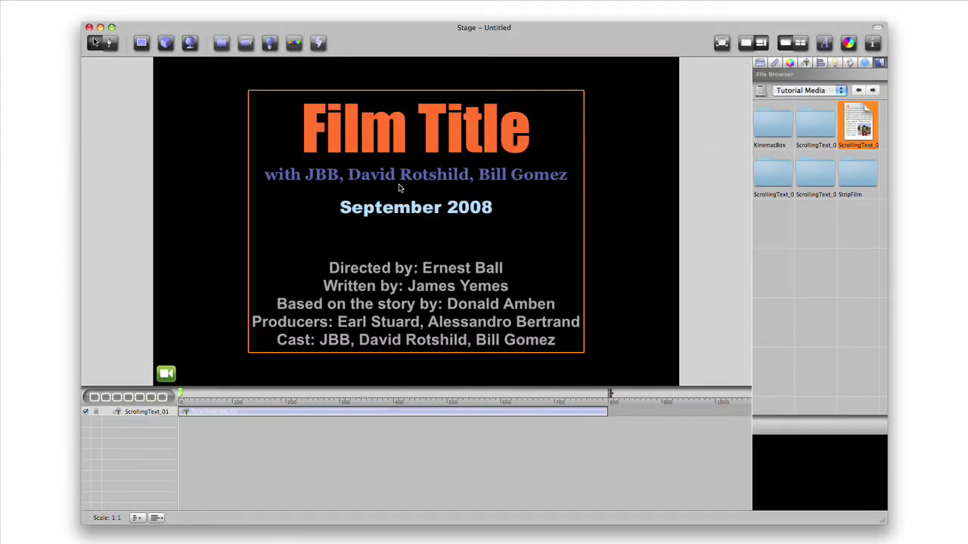
drag(399, 187, 416, 265)
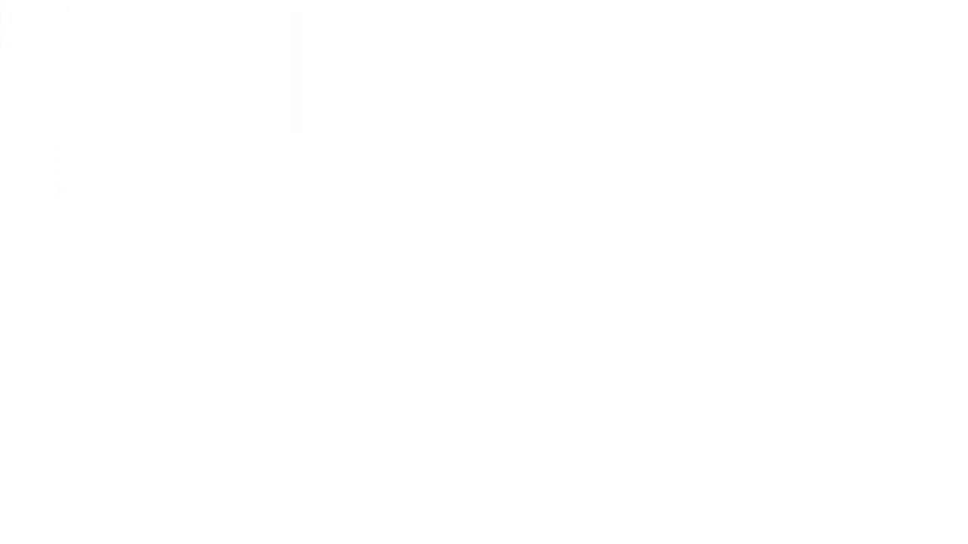
Set the credits' Scroll Direction to Go Top and Scroll Speed to 5
click(787, 159)
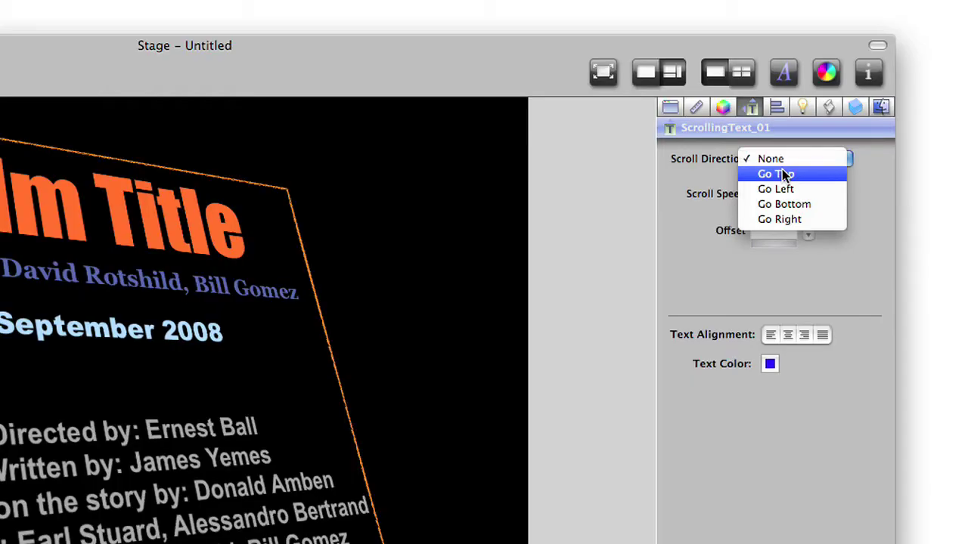
click(785, 175)
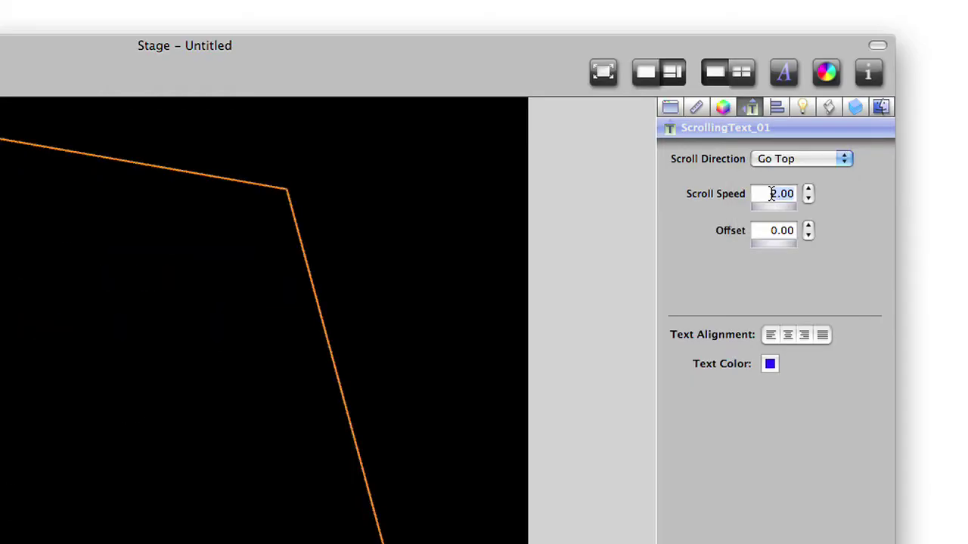
text(5)
key(Return)
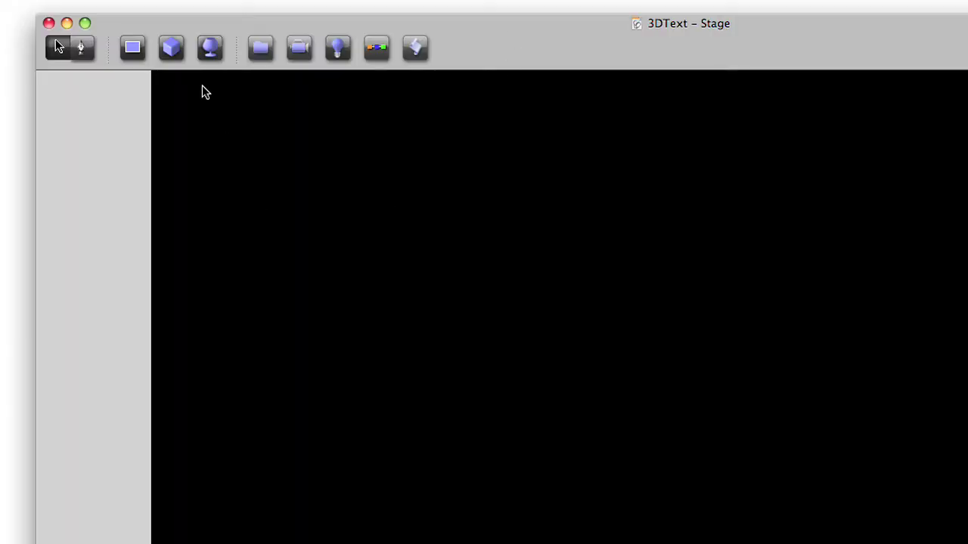
Add a 3D Text object and colour its front surface green
click(171, 48)
click(230, 81)
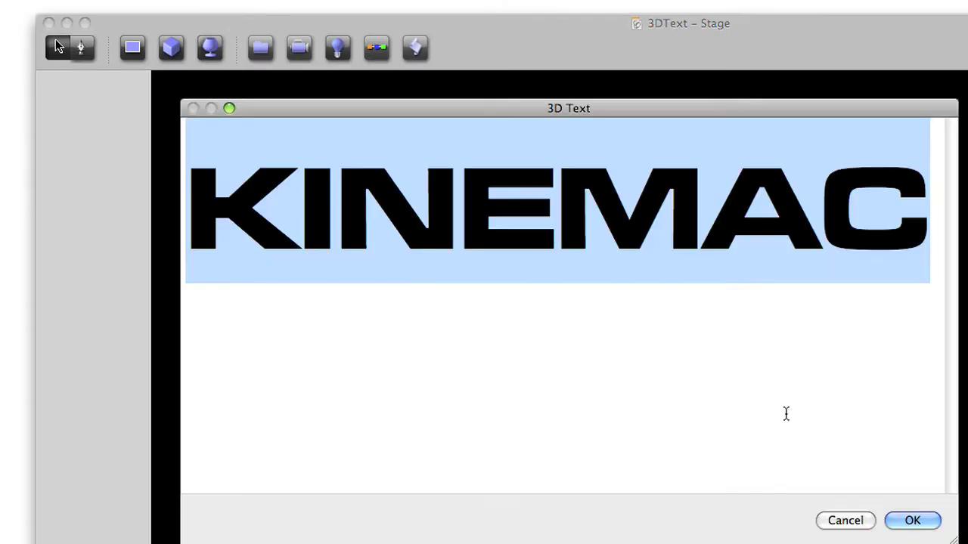
click(912, 521)
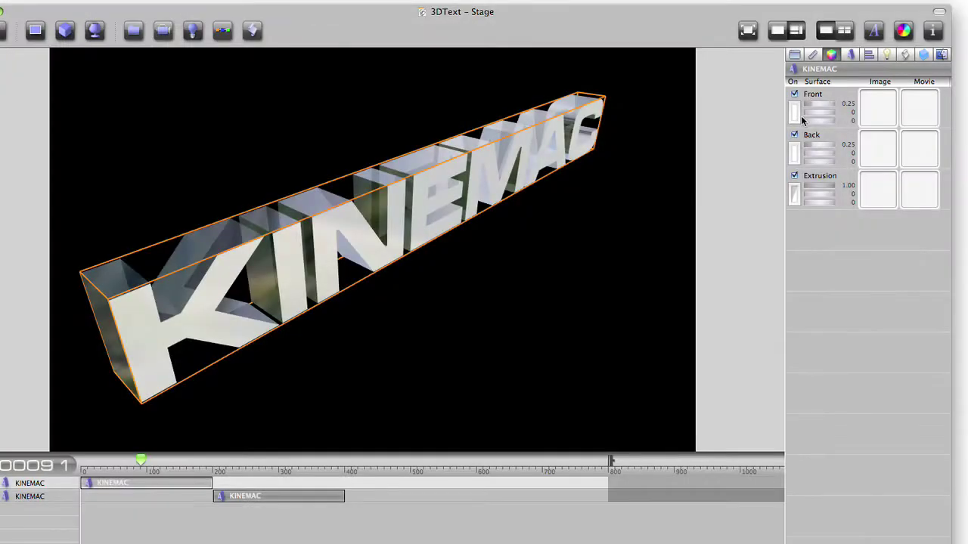
click(795, 112)
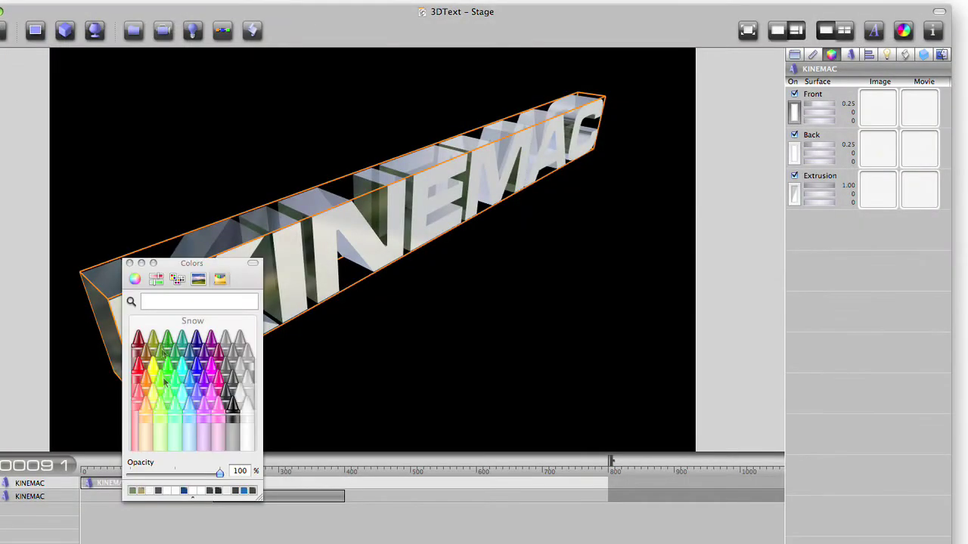
drag(194, 291, 589, 188)
click(578, 230)
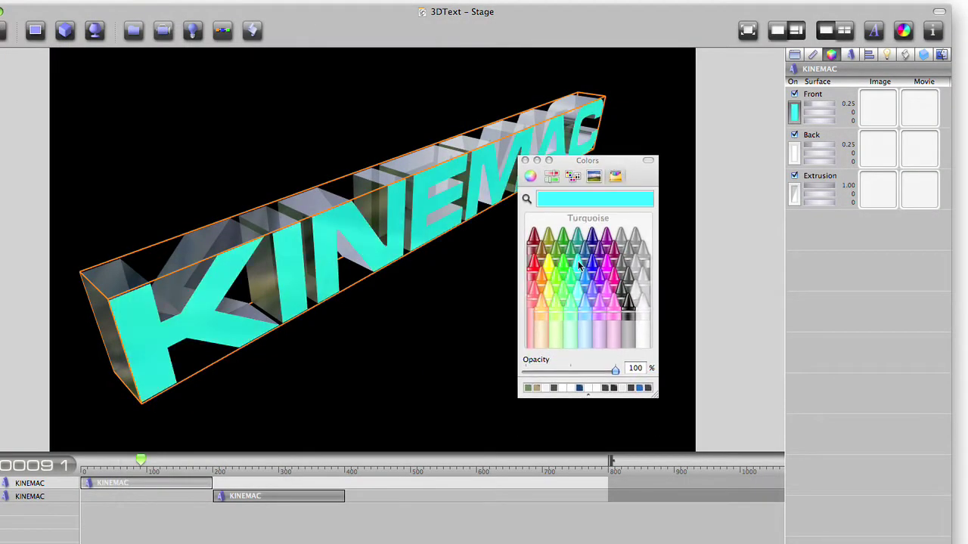
click(563, 241)
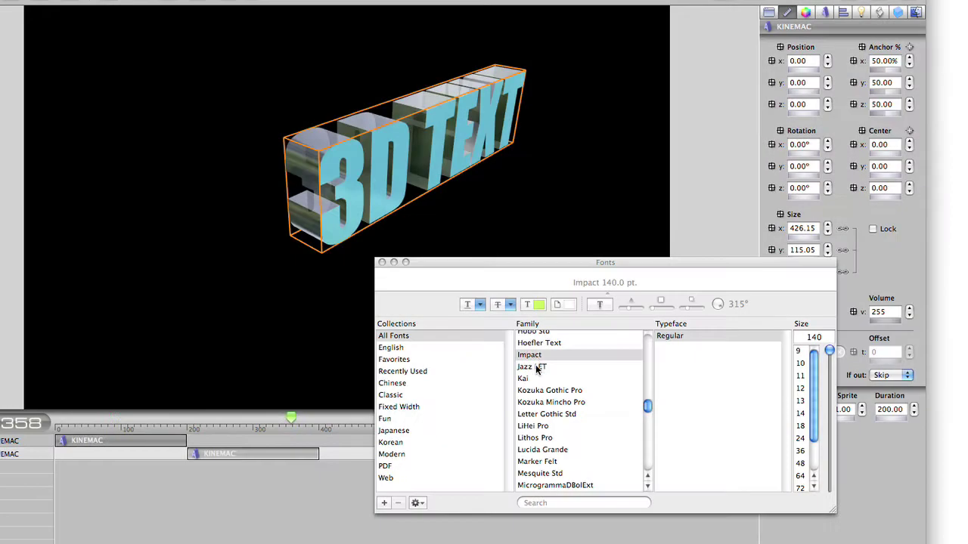
Set the 3D text font to MicrogrammaDBolExt and texture it with the leaf image
click(533, 367)
click(532, 379)
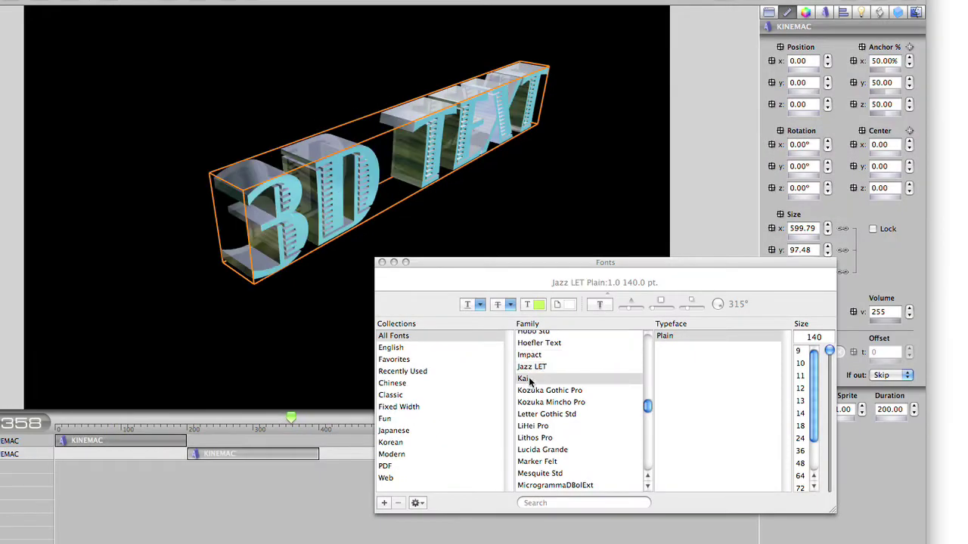
click(549, 439)
scroll(567, 408, down, 5)
click(576, 429)
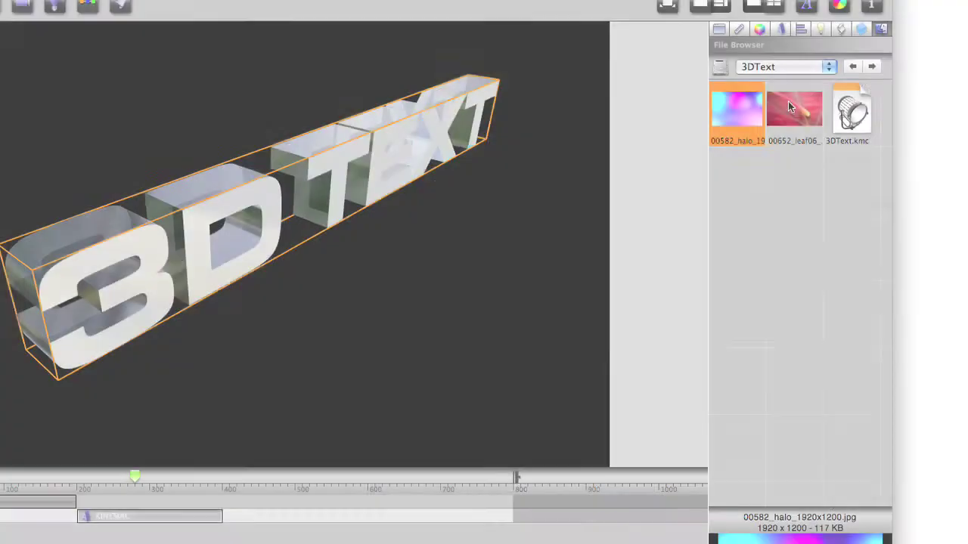
drag(794, 109, 200, 261)
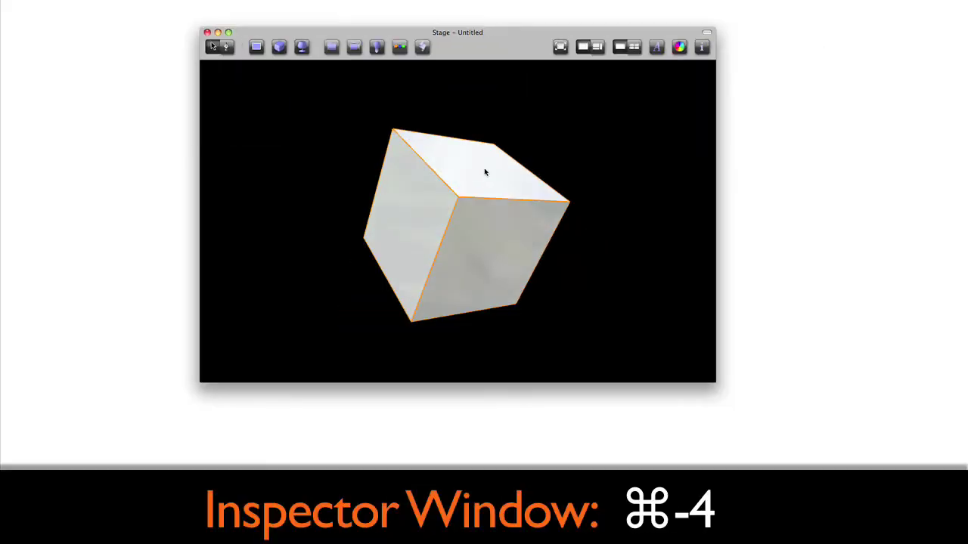
Open the Inspector (⌘-4) and Sprites (⌘-2) windows, arrange them, and group them with the stage
key(super+4)
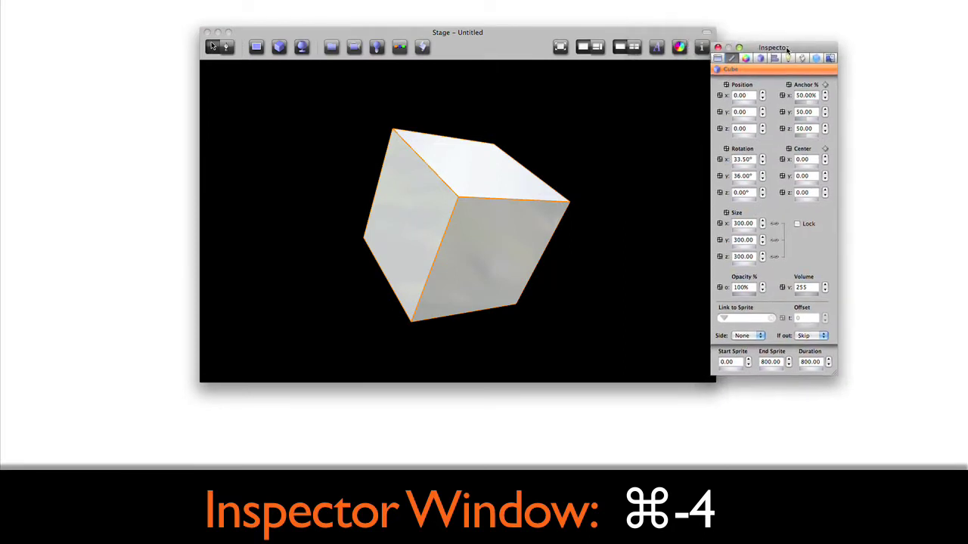
key(super+2)
drag(428, 335, 497, 334)
drag(477, 94, 461, 31)
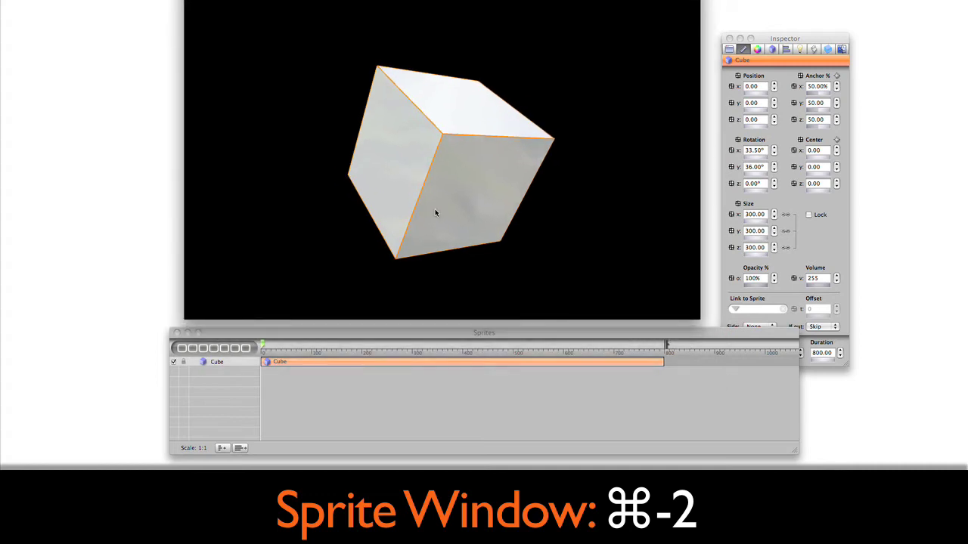
key(super+ctrl+1)
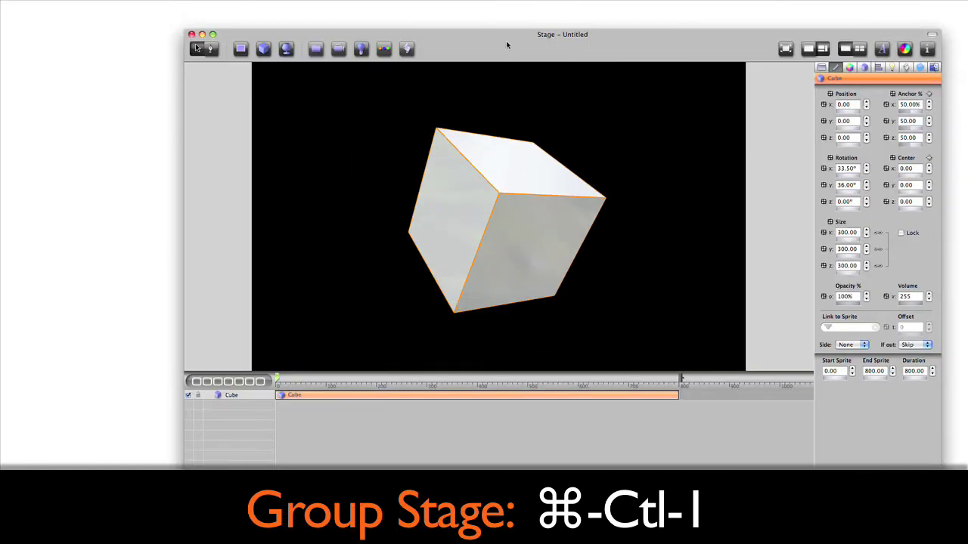
drag(507, 45, 440, 50)
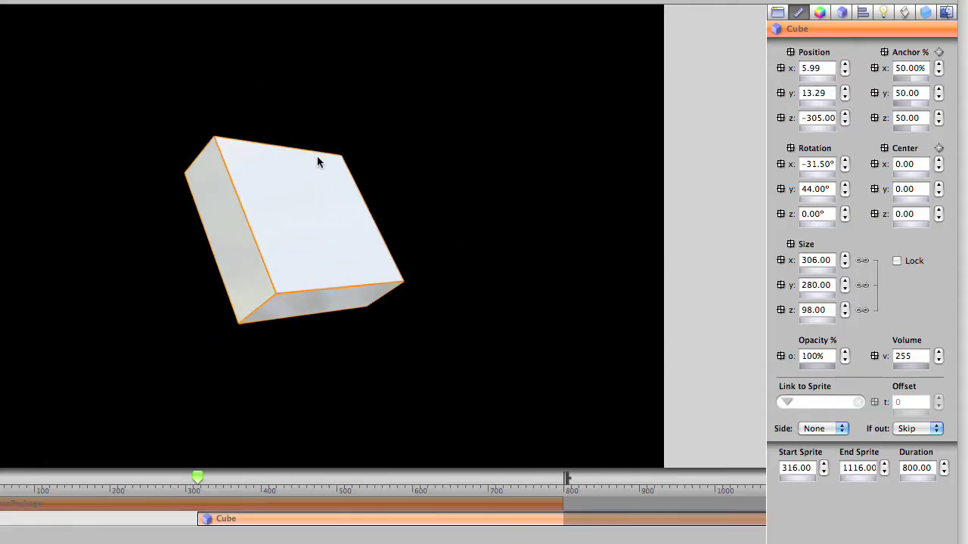
Flatten the cube into a box, apply the KinemacBoxLeft image to its side, and centre it
drag(317, 155, 324, 93)
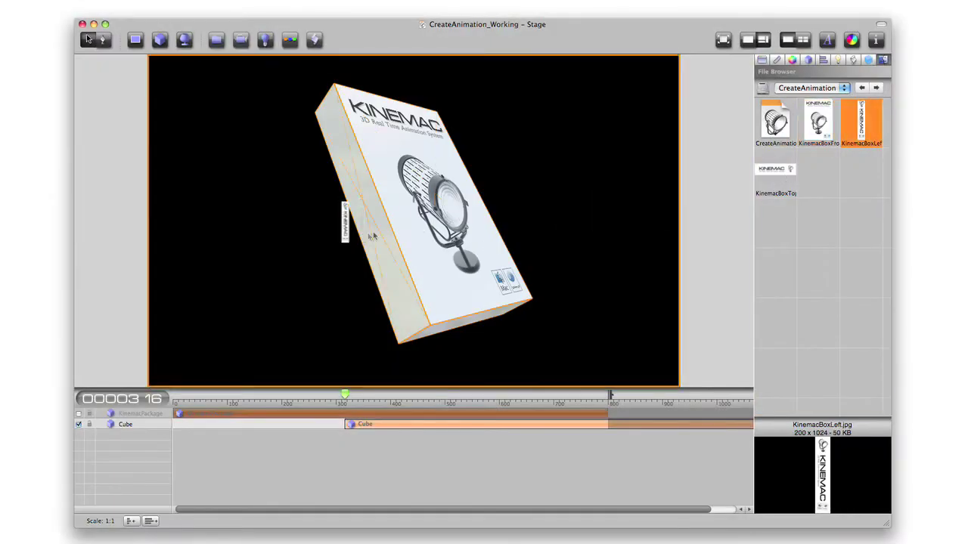
drag(861, 121, 519, 199)
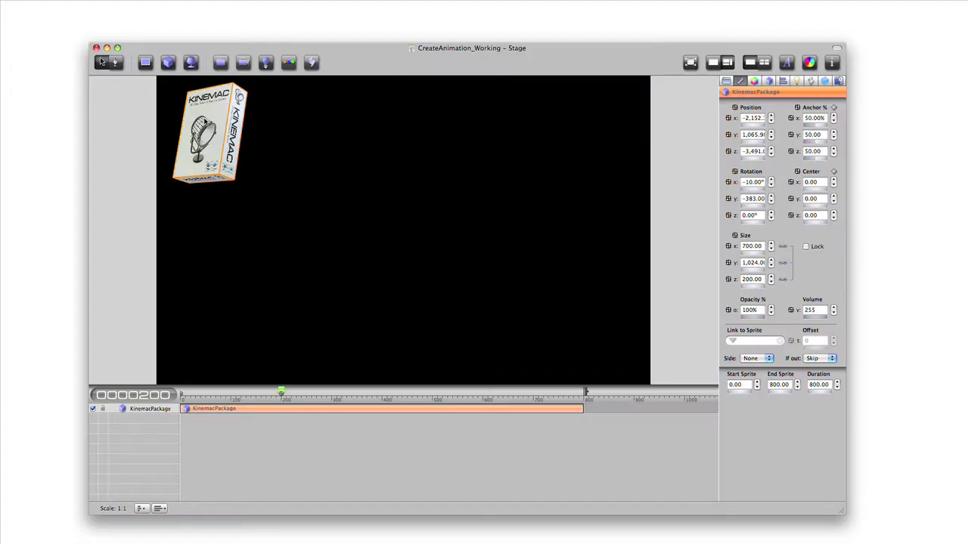
drag(204, 121, 484, 225)
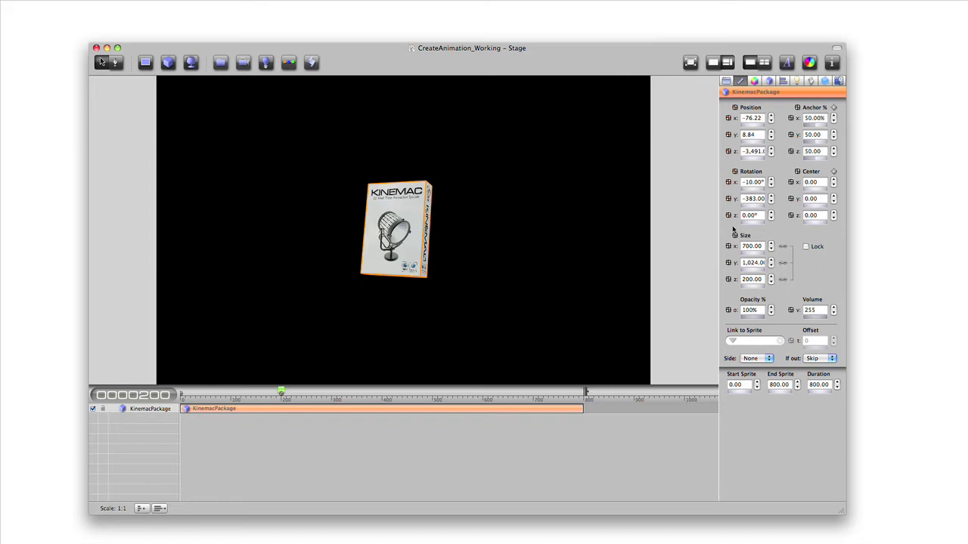
Move the playhead back to the start and play the box animation
scroll(411, 279, up, 5)
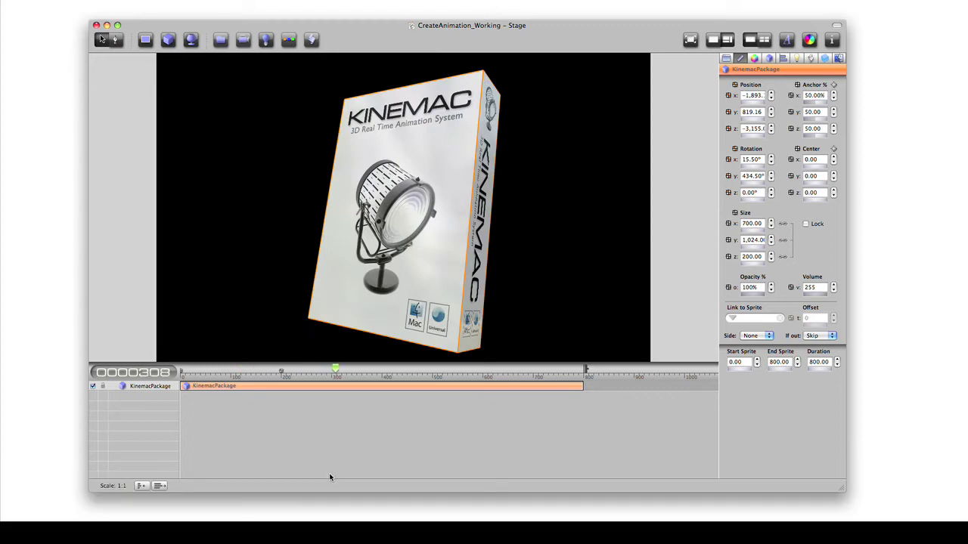
drag(365, 369, 299, 371)
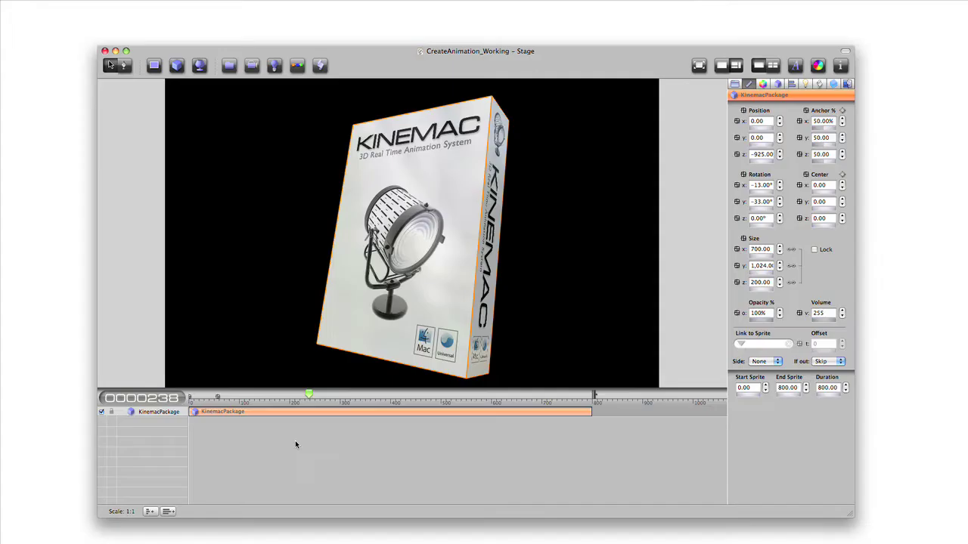
key(space)
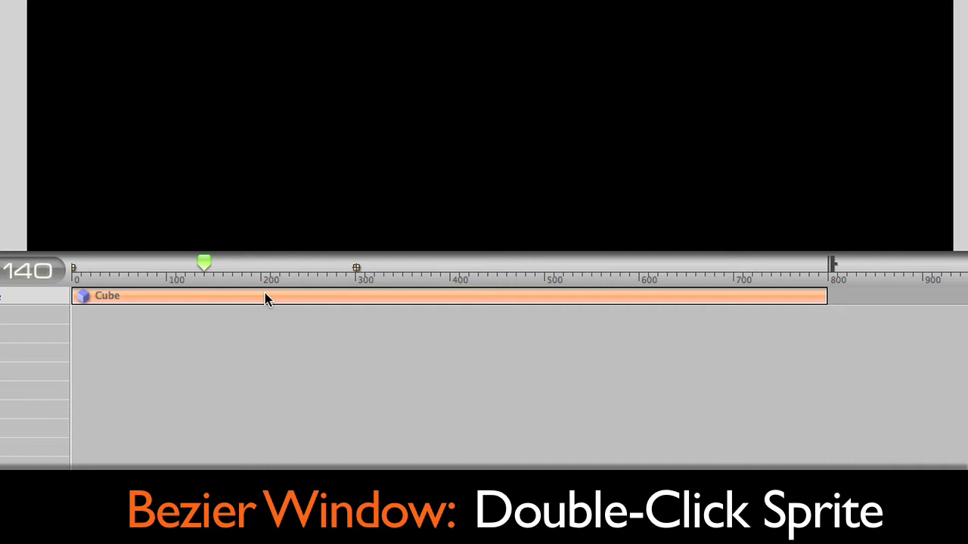
In the Cube's Bezier window, reshape the Rotation X and Z curves around a keyframe near 109 ticks
double_click(264, 296)
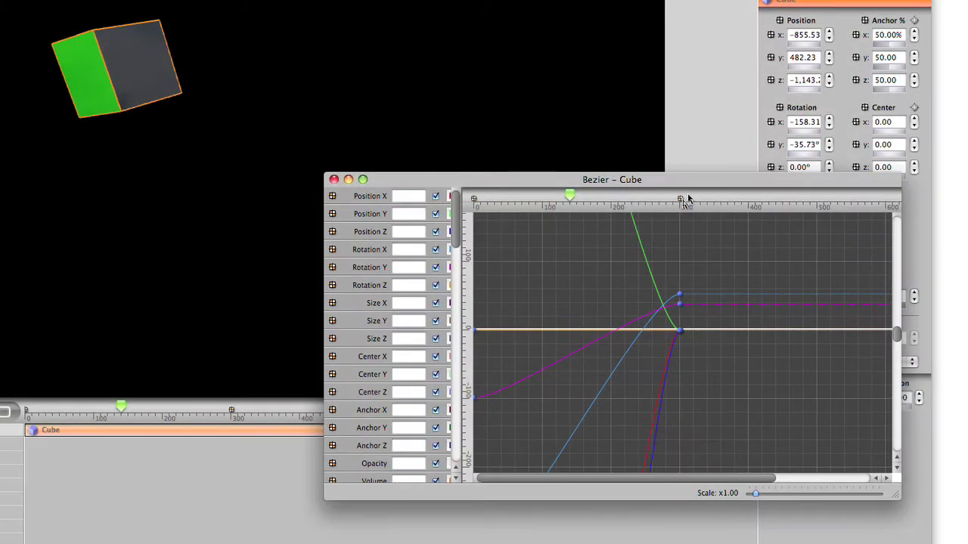
mouse_move(680, 199)
mouse_down()
mouse_move(548, 199)
mouse_move(627, 199)
mouse_up()
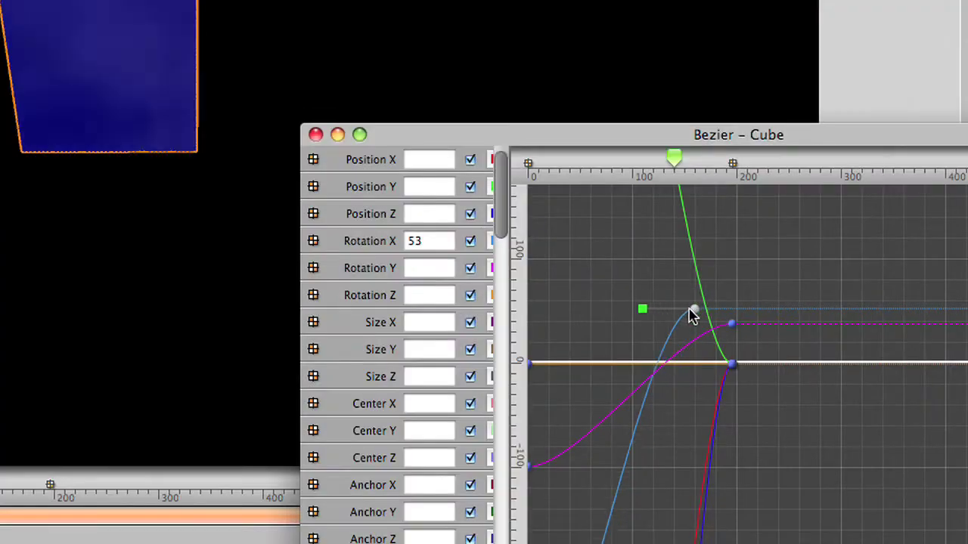
drag(691, 313, 732, 318)
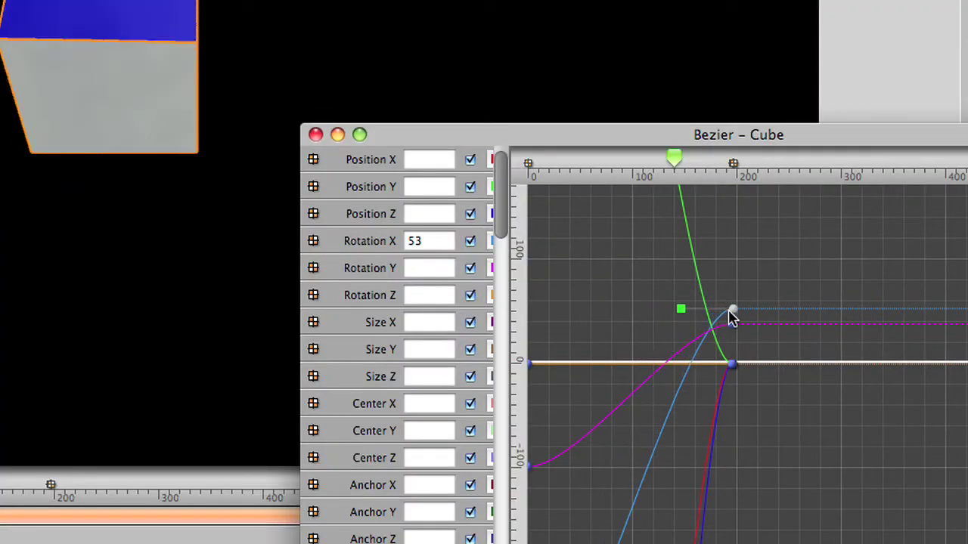
mouse_move(733, 366)
mouse_down()
mouse_move(697, 368)
mouse_move(733, 370)
mouse_up()
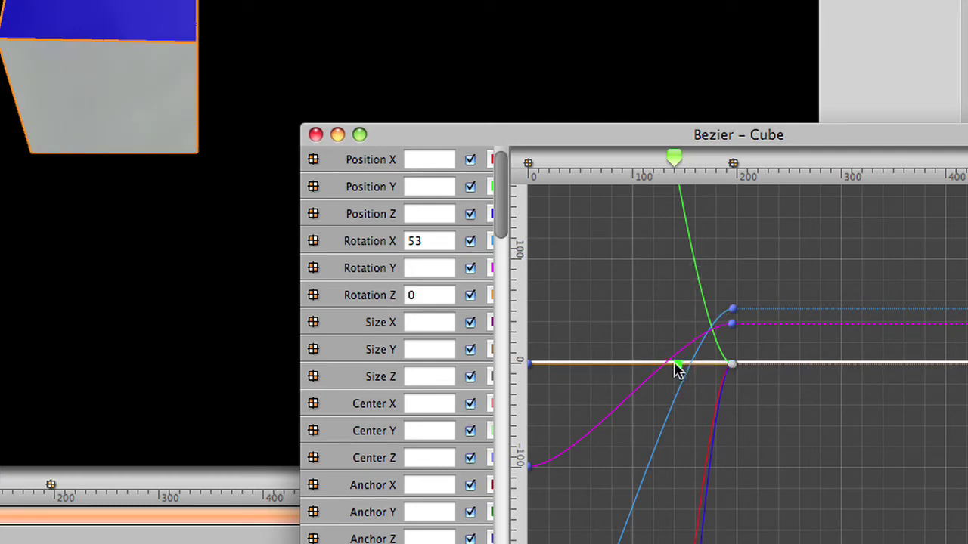
drag(678, 369, 614, 334)
drag(730, 310, 704, 320)
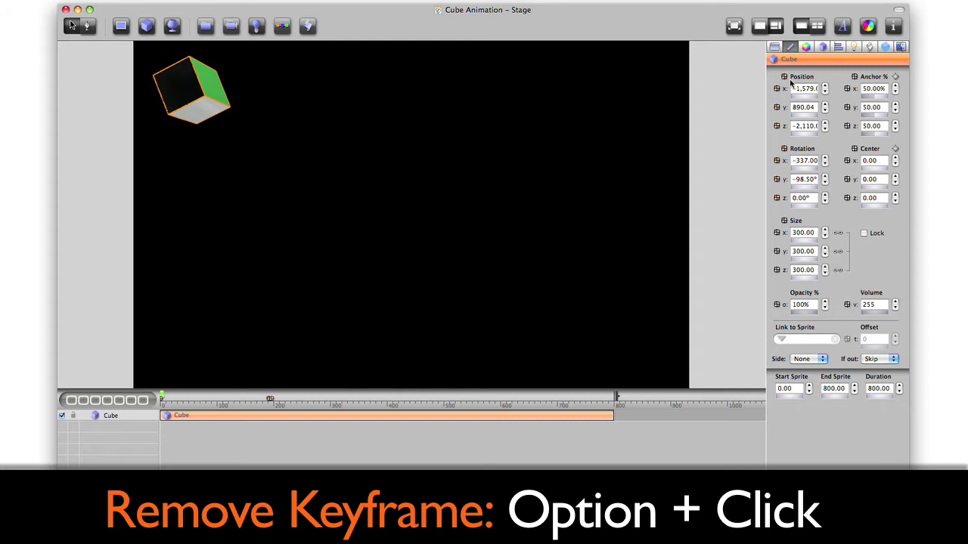
Delete the Cube's Position and Rotation keyframes from the Inspector
alt+click(784, 77)
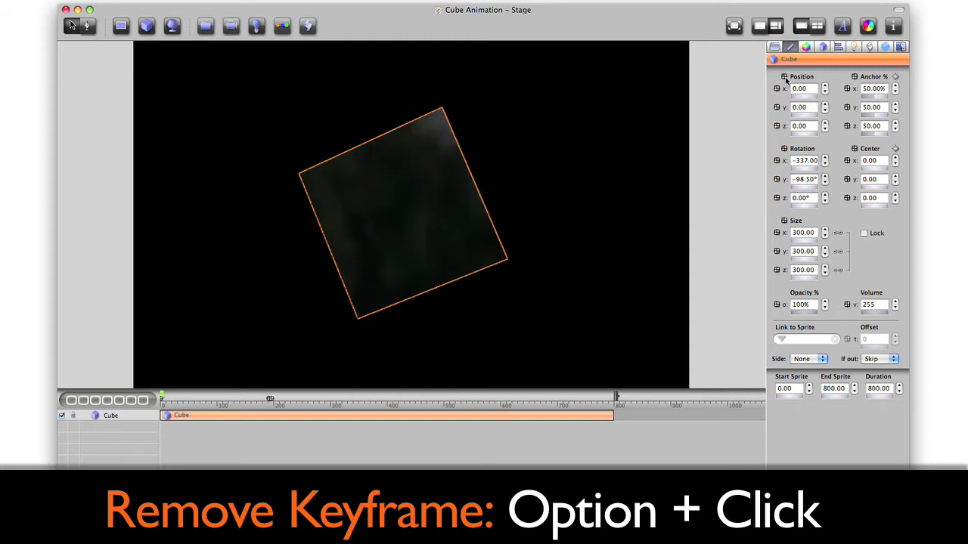
alt+click(785, 149)
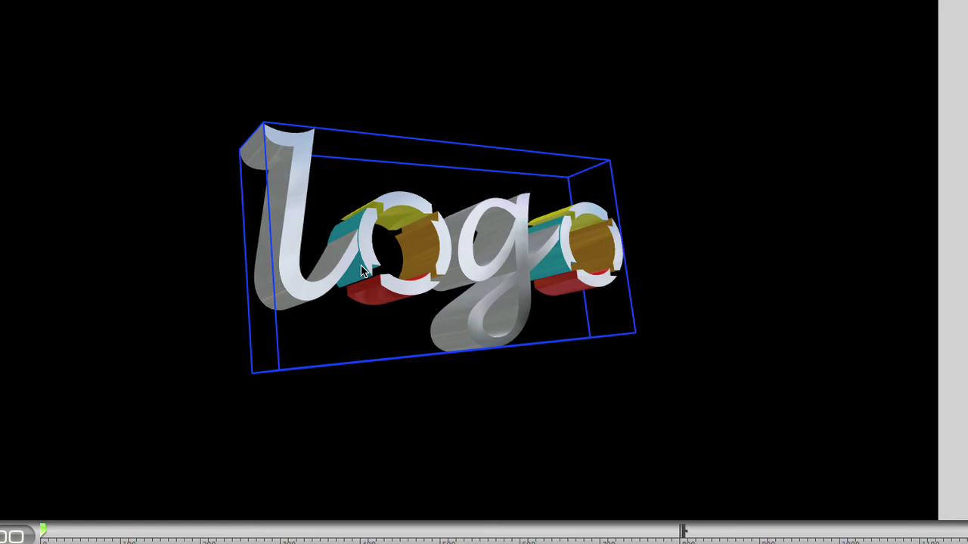
Swing the view, drag the logo's g out of the word, and colour its extrusion Blueberry
drag(346, 262, 351, 211)
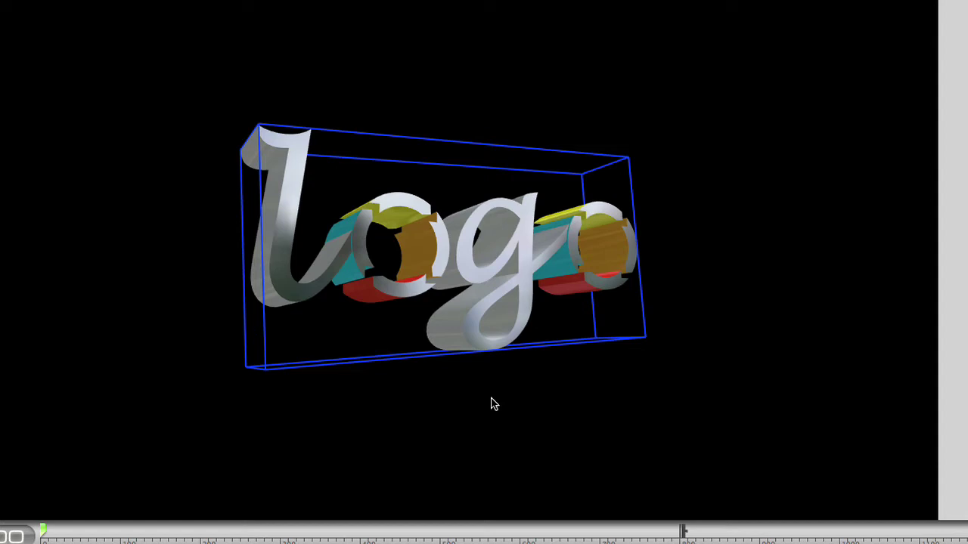
click(512, 260)
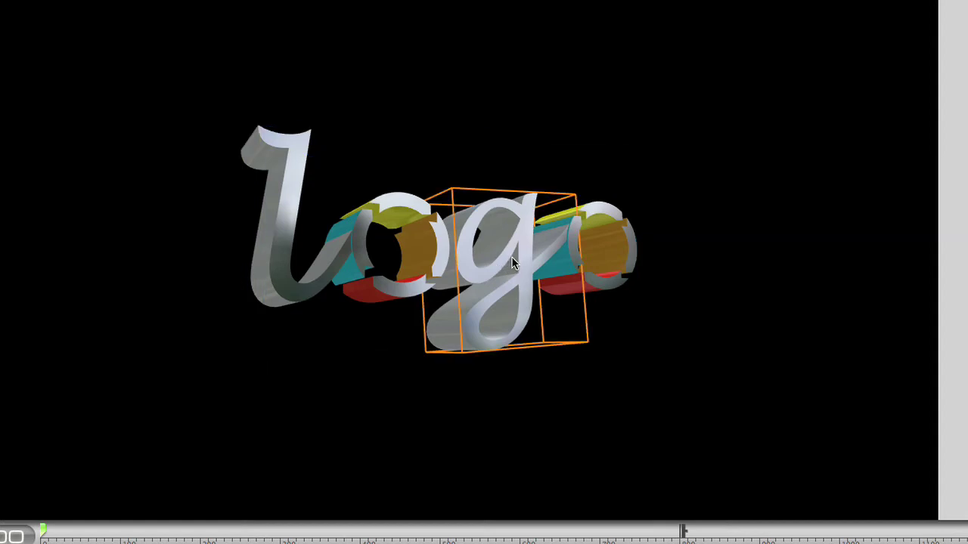
drag(506, 296, 517, 68)
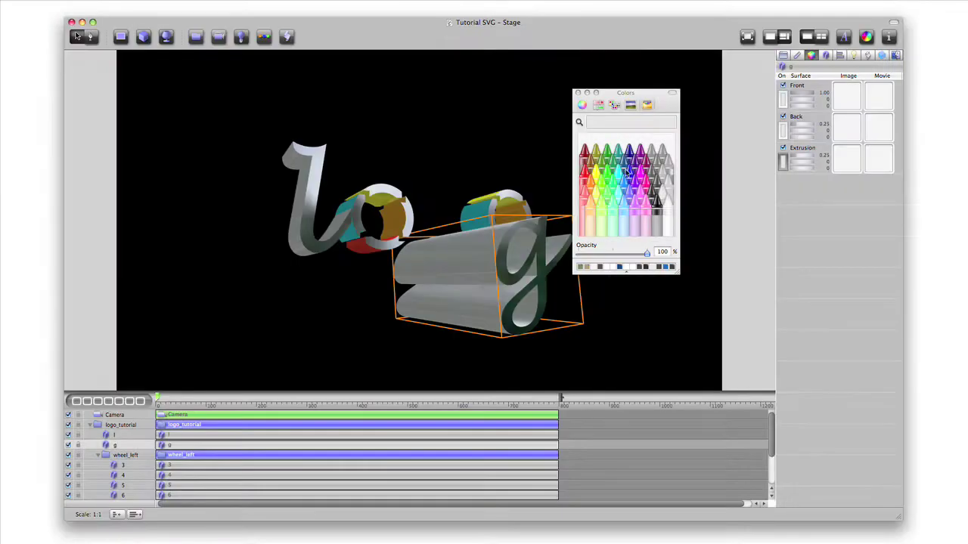
click(629, 174)
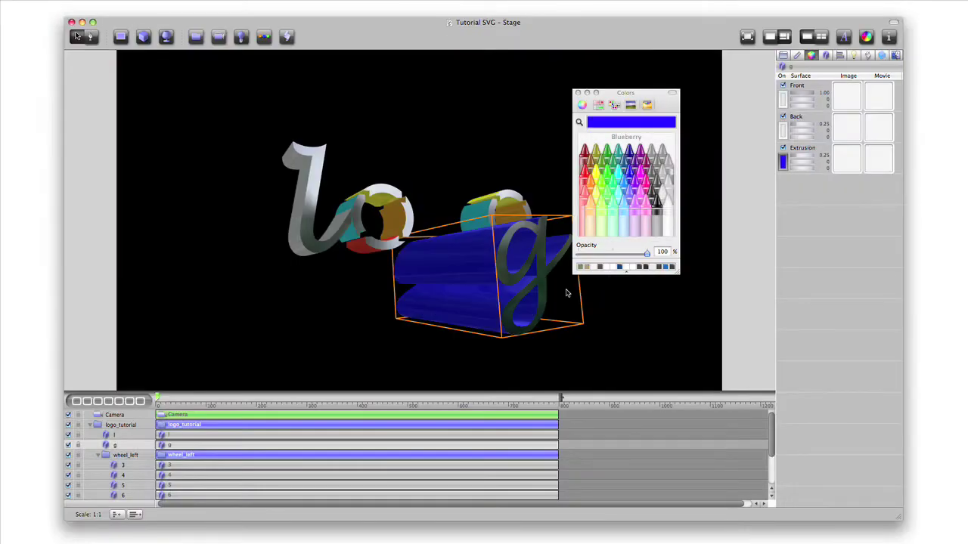
click(578, 92)
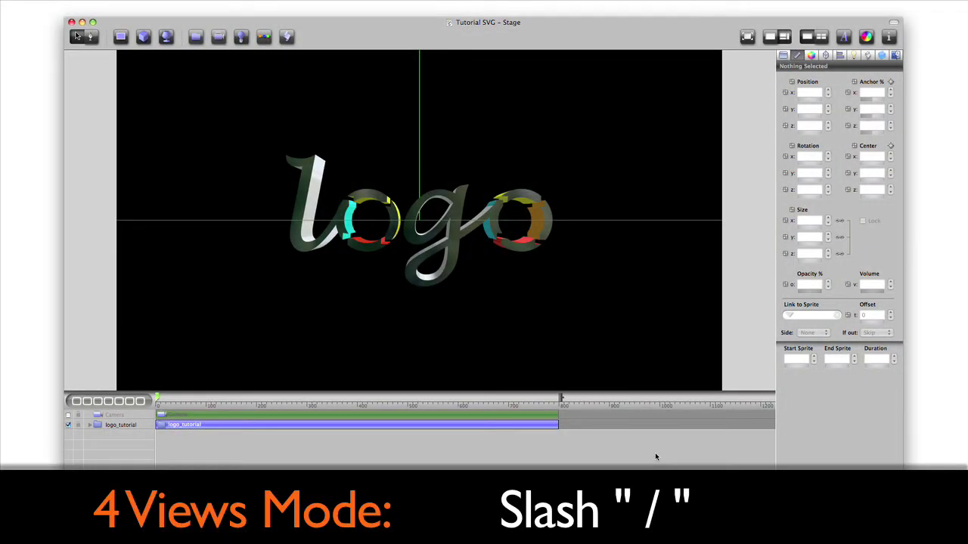
Split the stage into four viewports and show the camera icons
key(slash)
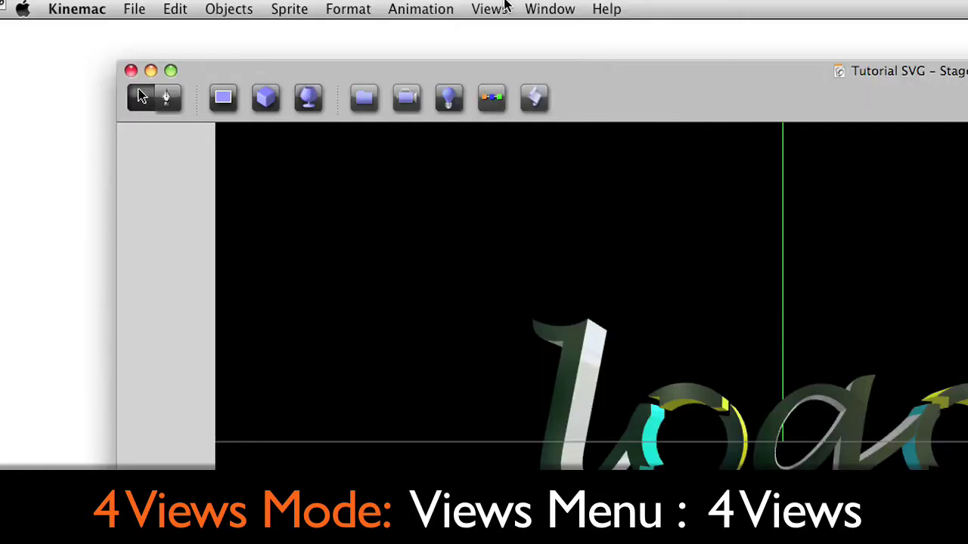
click(499, 9)
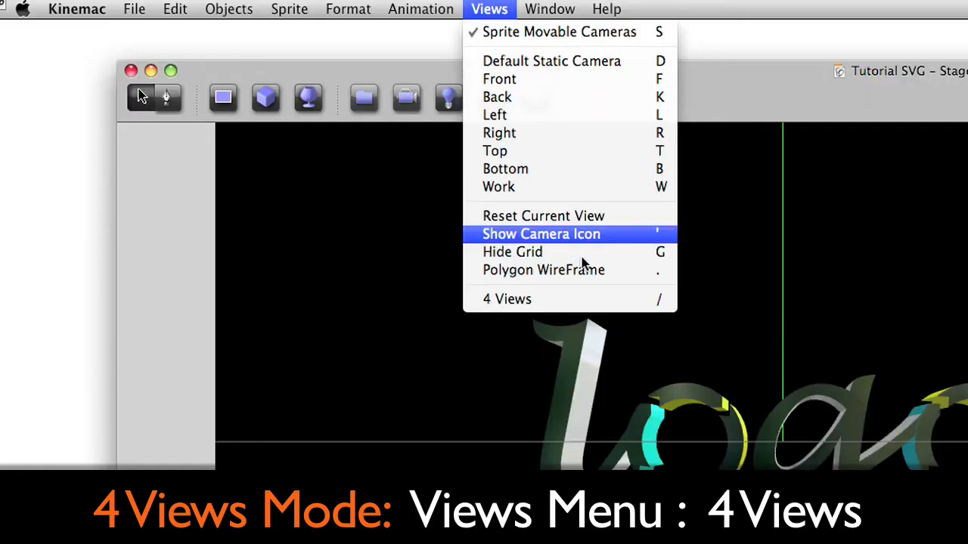
click(592, 299)
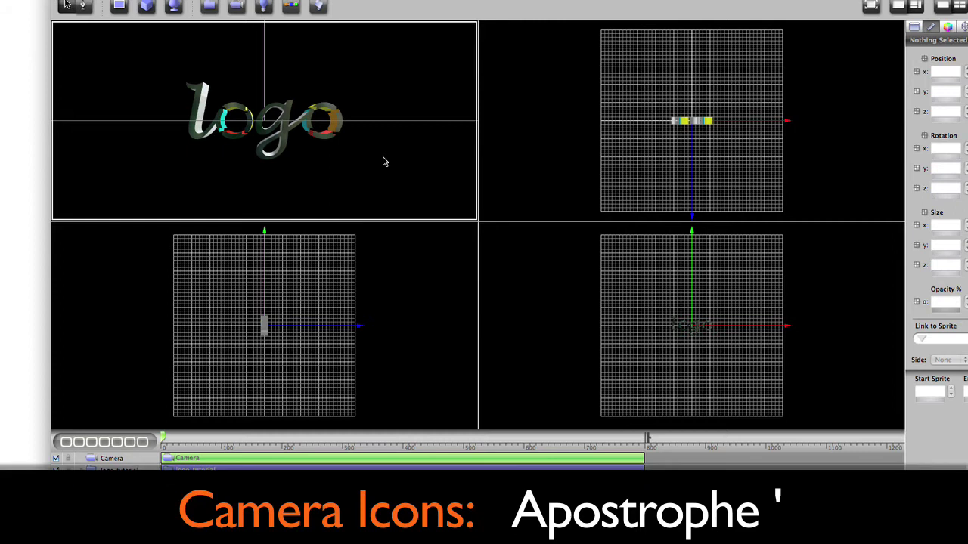
key(')
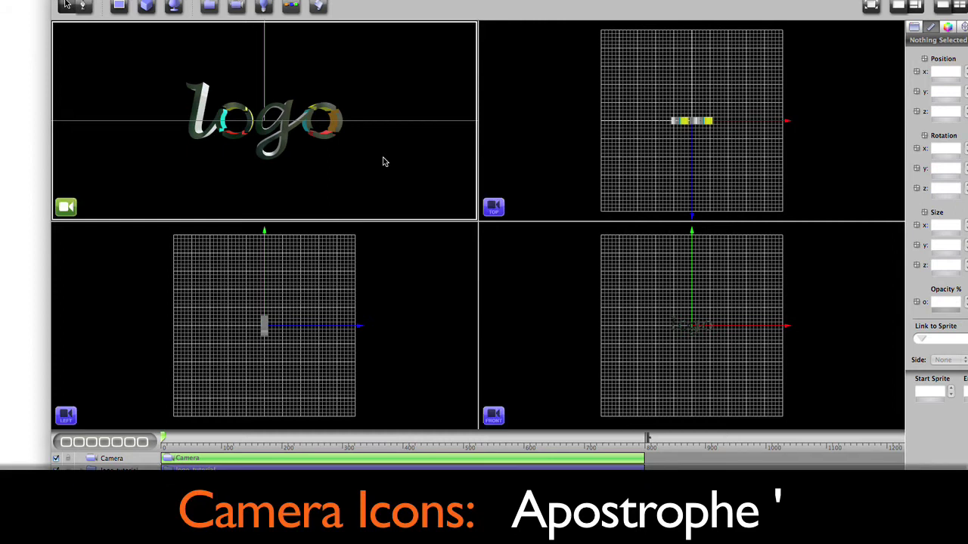
Move the camera in the top and front views to view the logo from a new angle
click(692, 188)
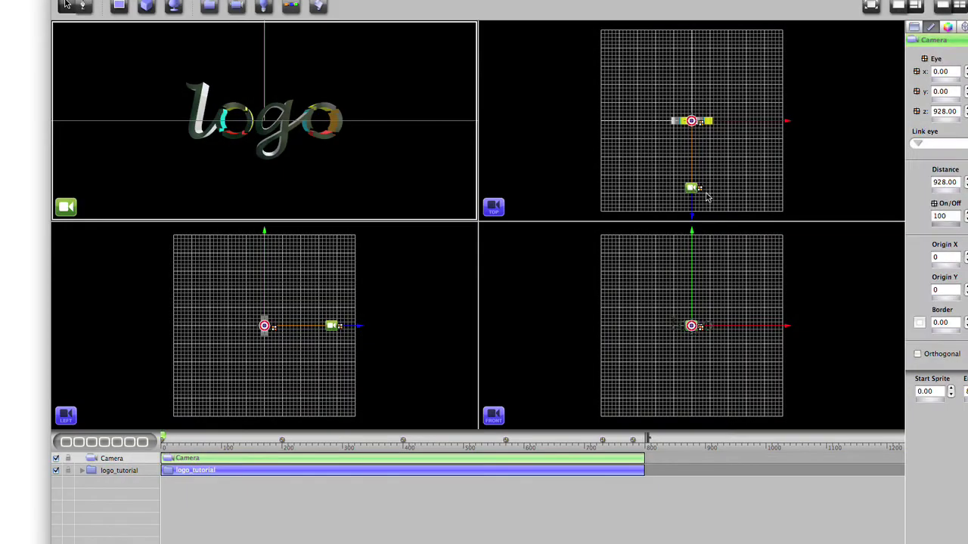
drag(694, 190, 691, 210)
drag(691, 324, 697, 366)
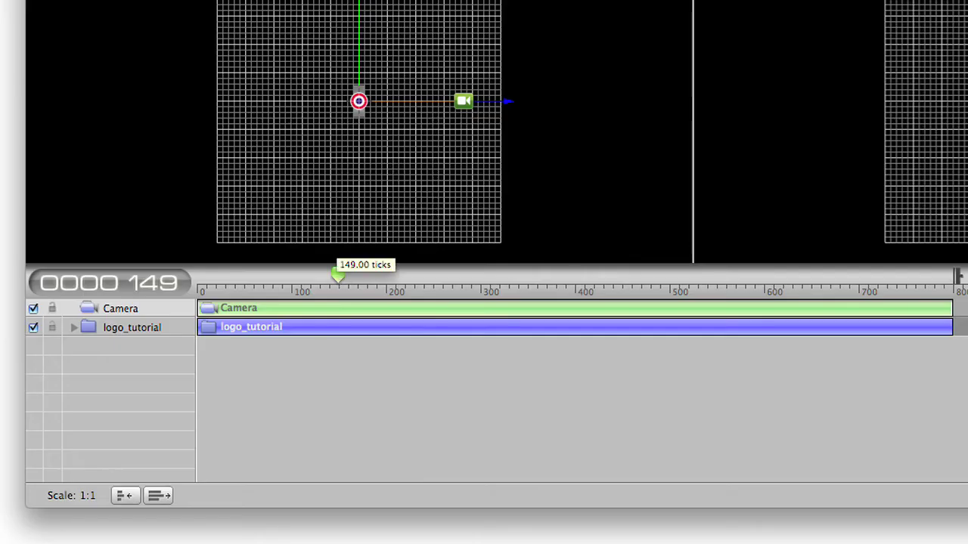
Record camera keyframes at frames 0 and 200, repositioning the camera in the side views
drag(231, 391, 159, 391)
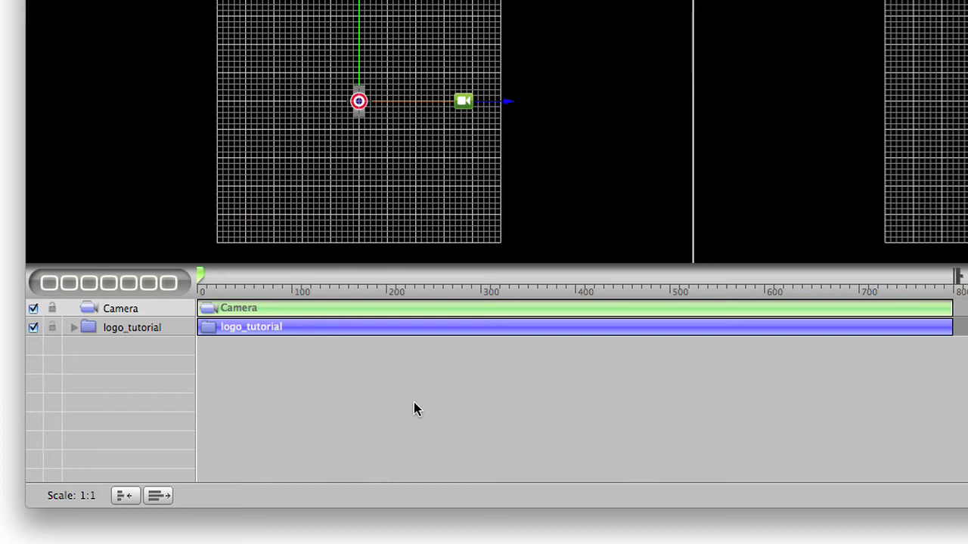
key(super+k)
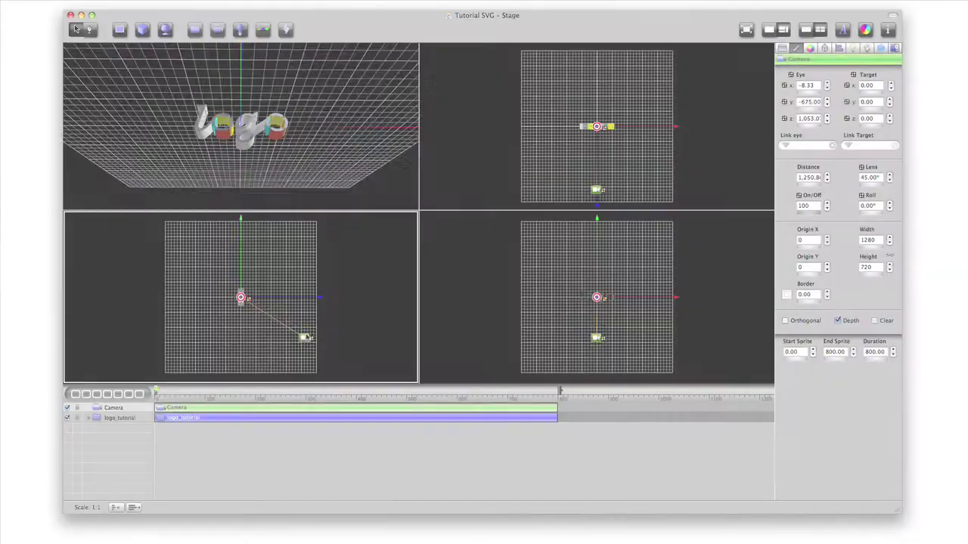
drag(303, 339, 310, 229)
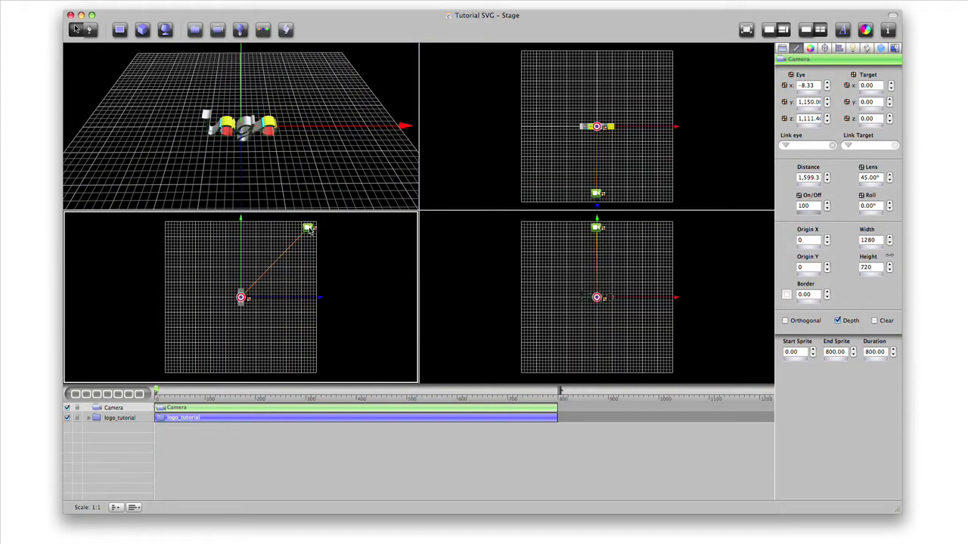
drag(155, 392, 235, 391)
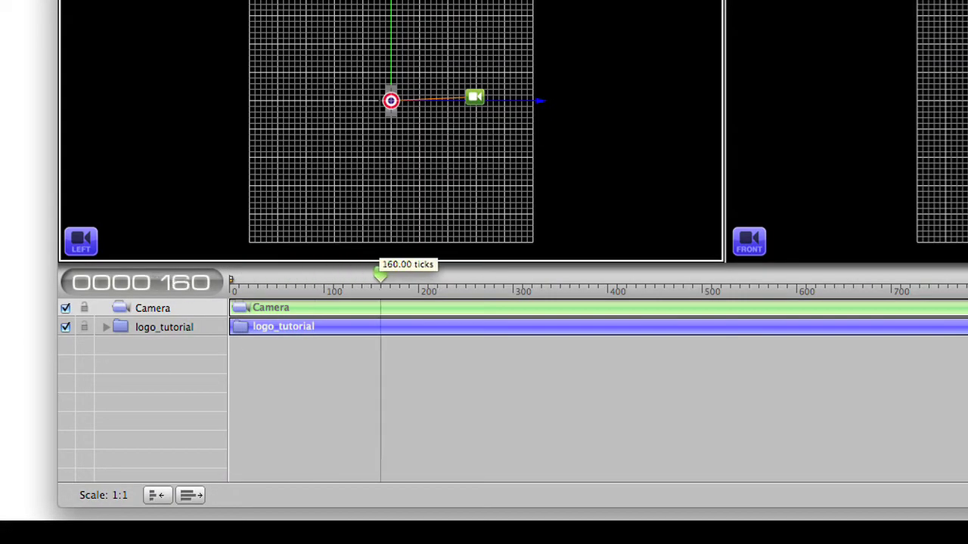
drag(380, 276, 418, 276)
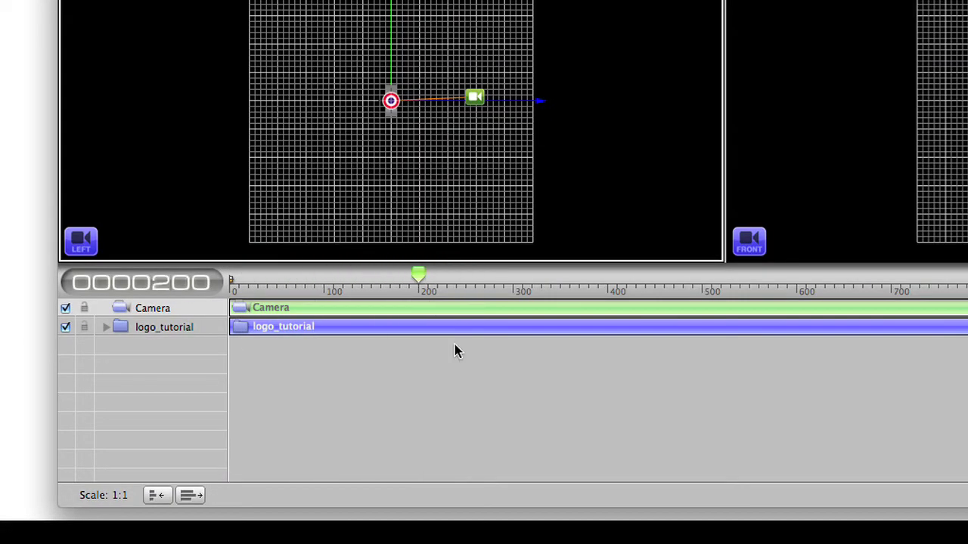
key(k)
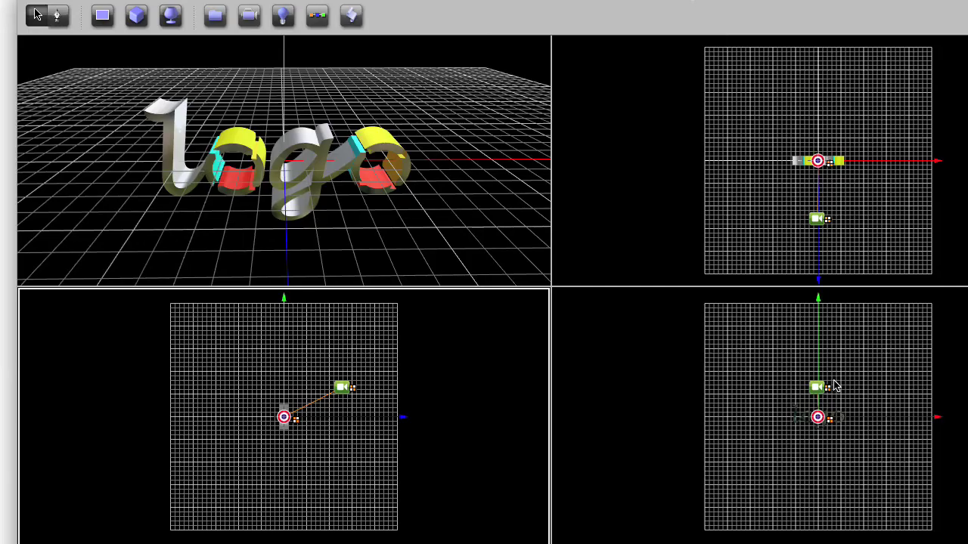
drag(821, 388, 708, 361)
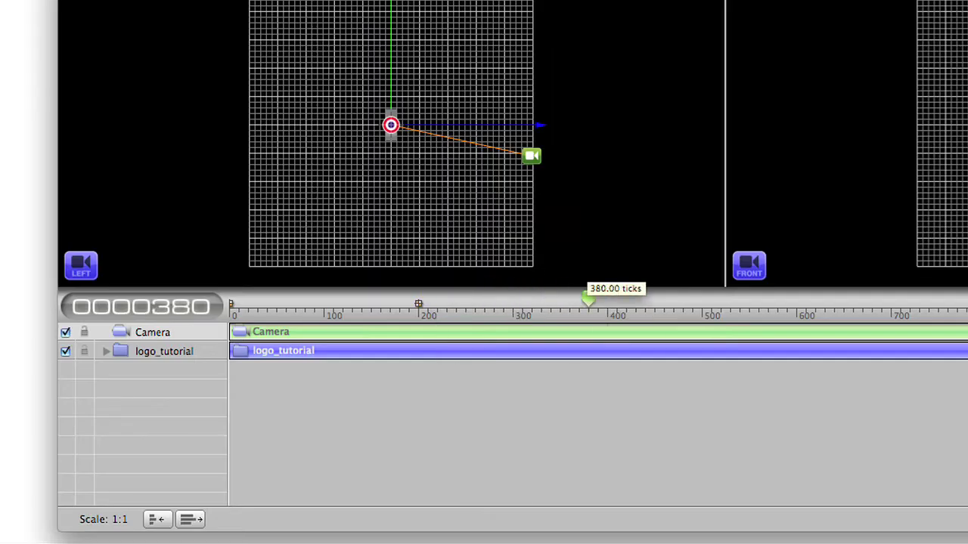
Set new camera positions at ticks 400 and about 790, then return the playhead to tick 70
drag(588, 299, 607, 299)
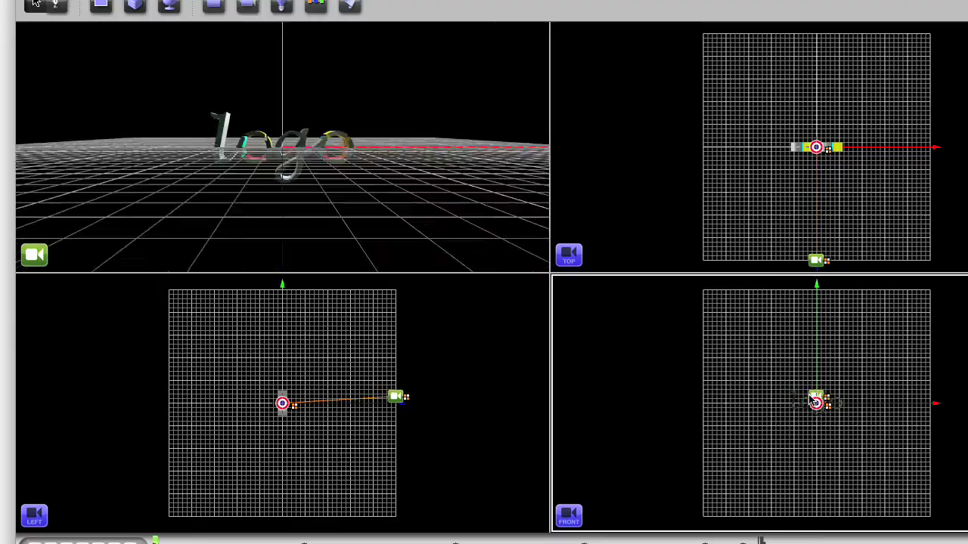
drag(816, 400, 813, 310)
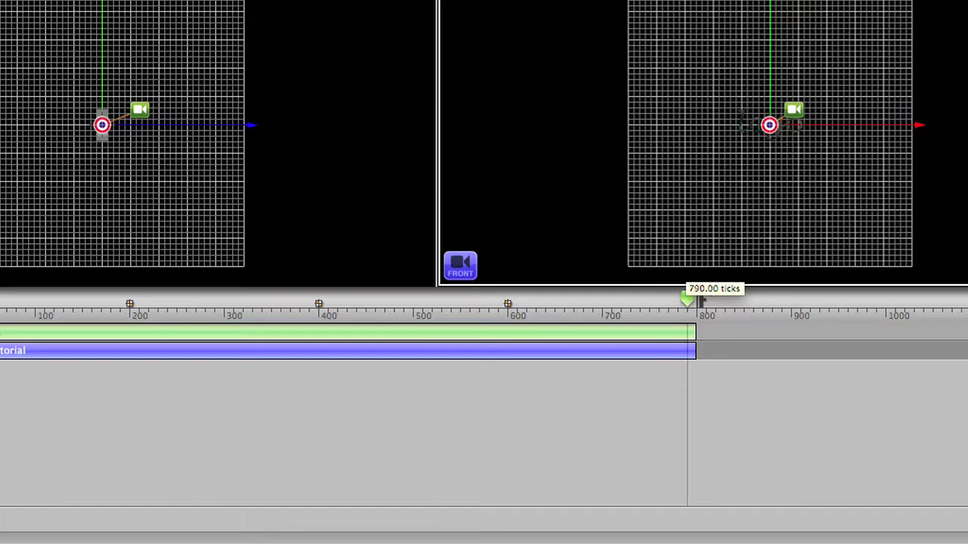
drag(686, 299, 700, 303)
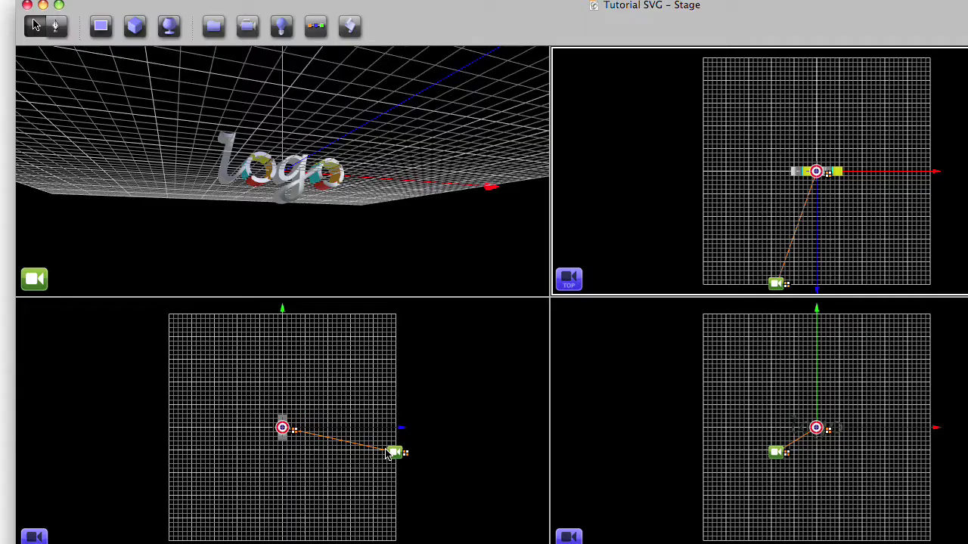
drag(395, 454, 344, 463)
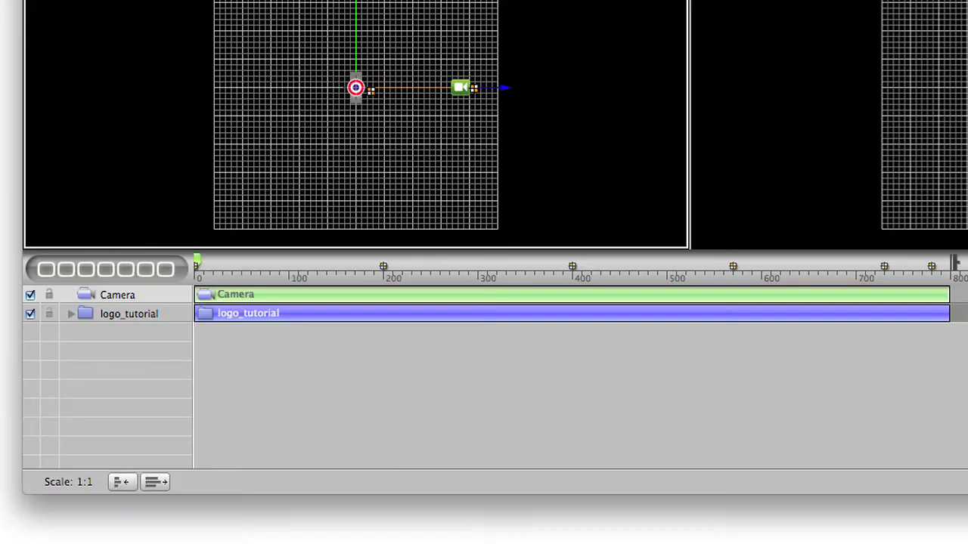
super+drag(197, 263, 516, 263)
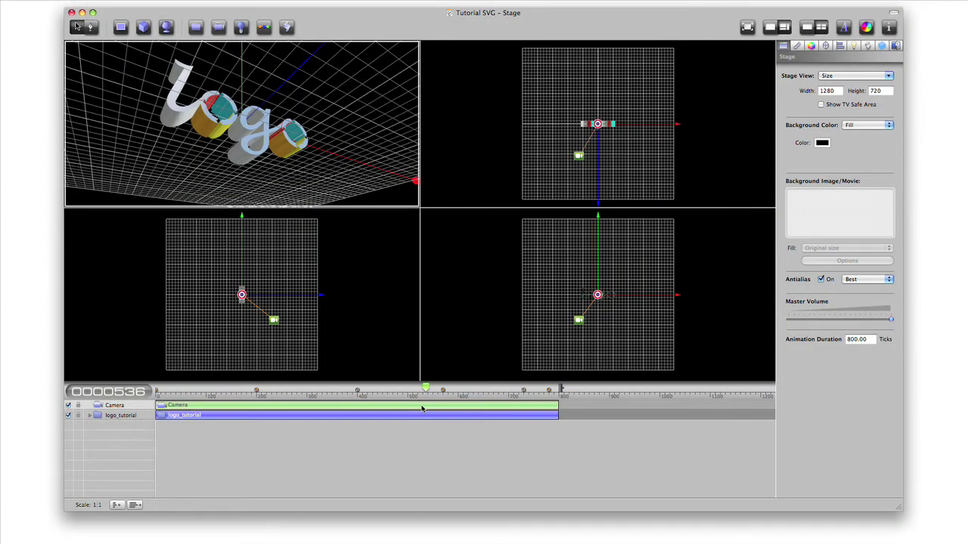
Rewind and play the camera animation in the single enlarged camera view
key(Home)
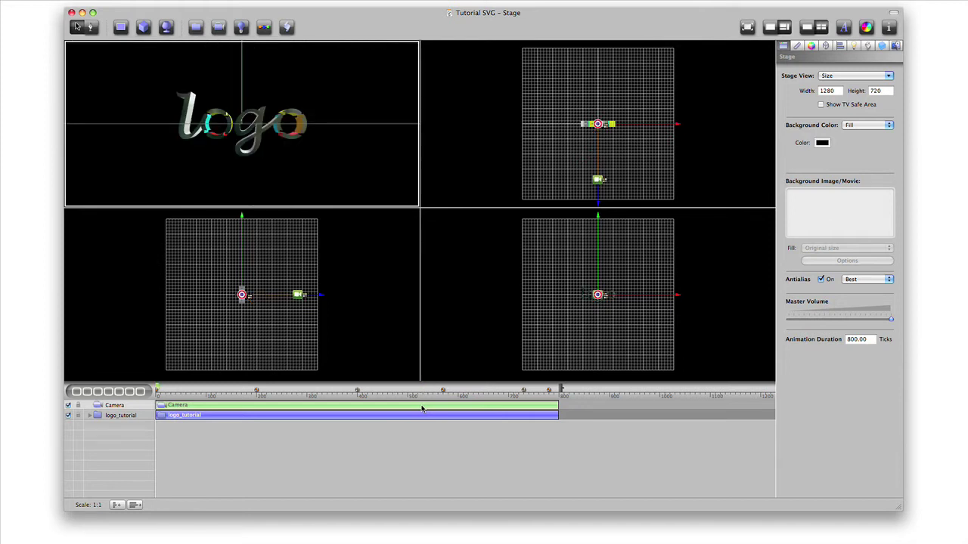
key(super+1)
key(space)
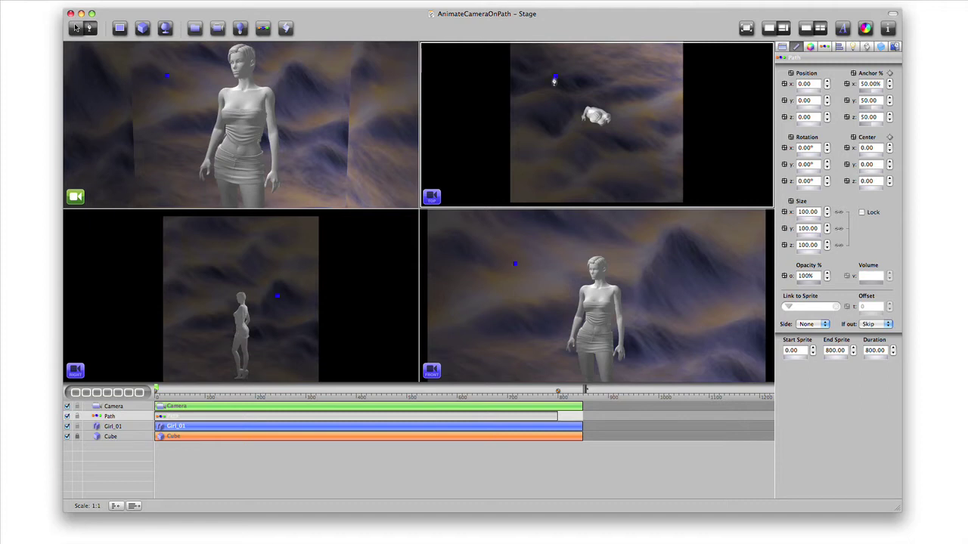
Add a new point to the path and curve it smoothly with Bezier handles
drag(535, 123, 577, 186)
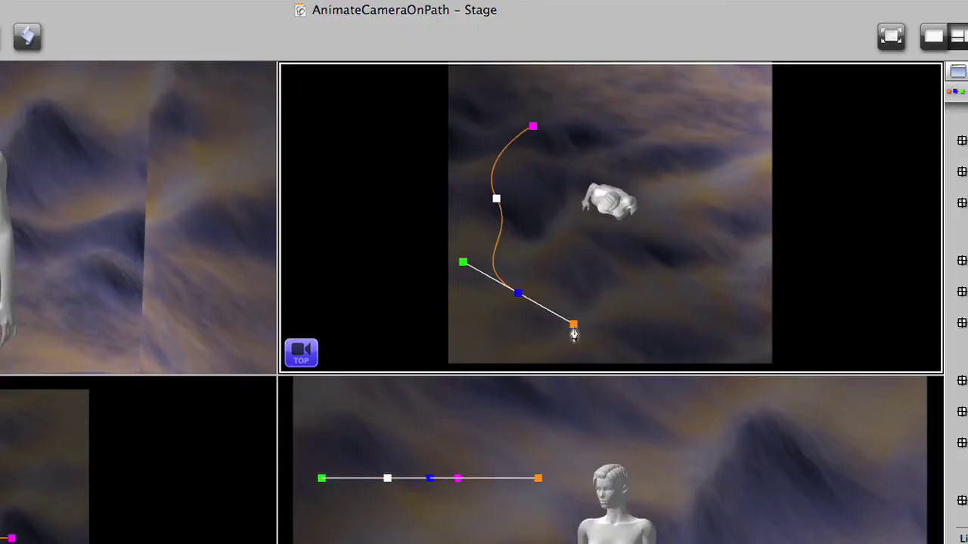
click(662, 272)
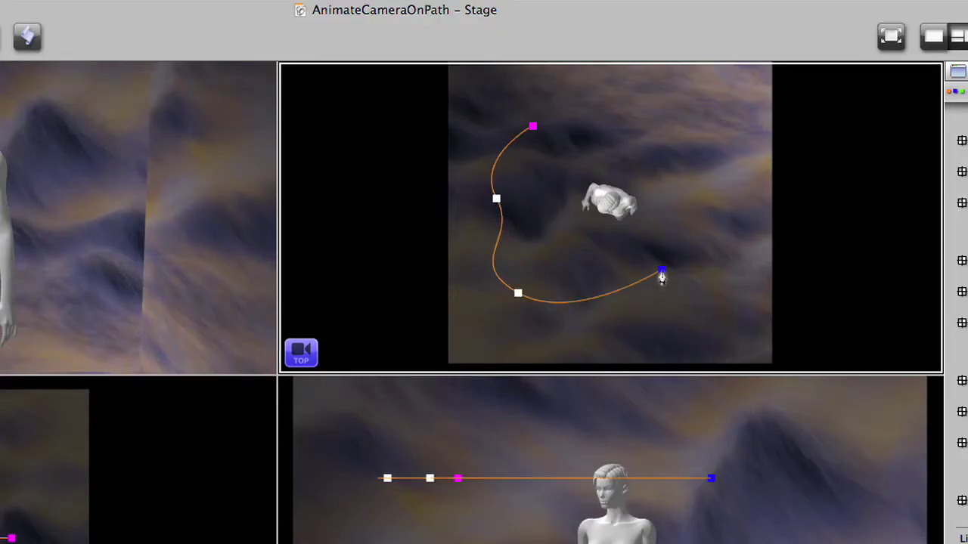
drag(662, 276, 700, 229)
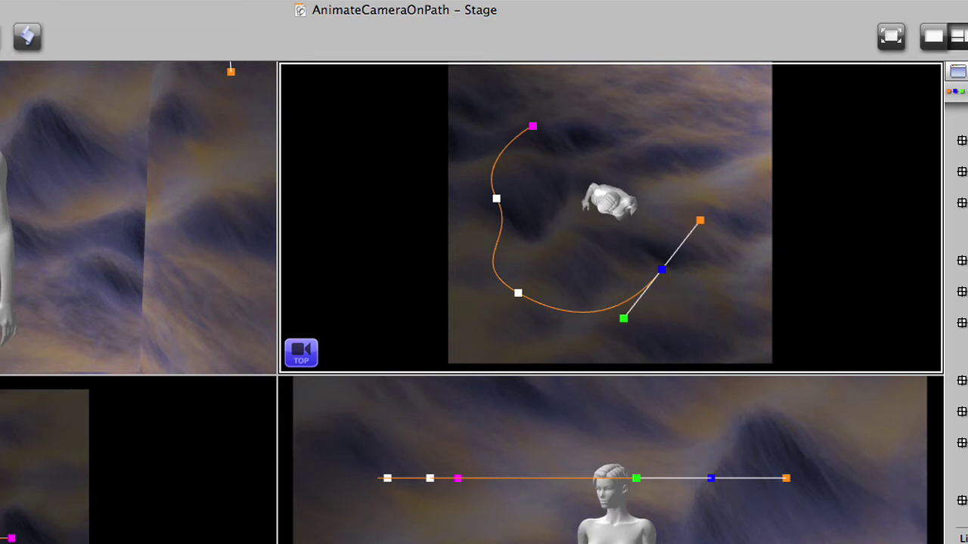
drag(497, 198, 486, 258)
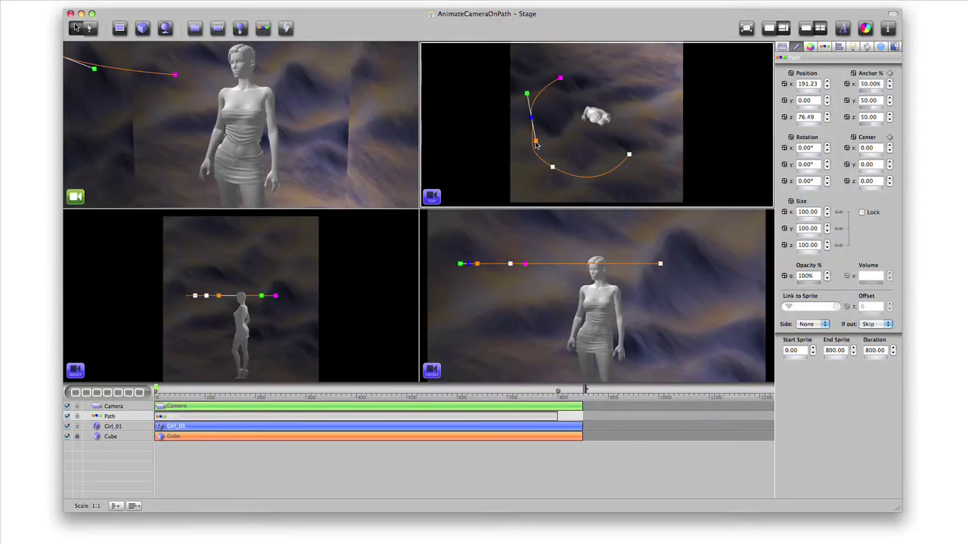
Move the path's points and end point in the side views so the curve arcs around the girl
drag(531, 119, 529, 116)
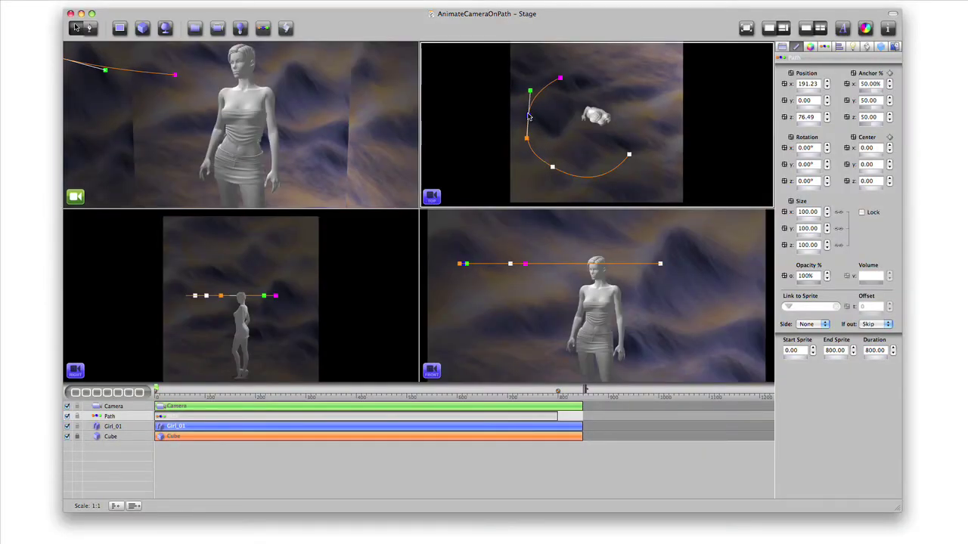
click(629, 154)
drag(264, 295, 273, 340)
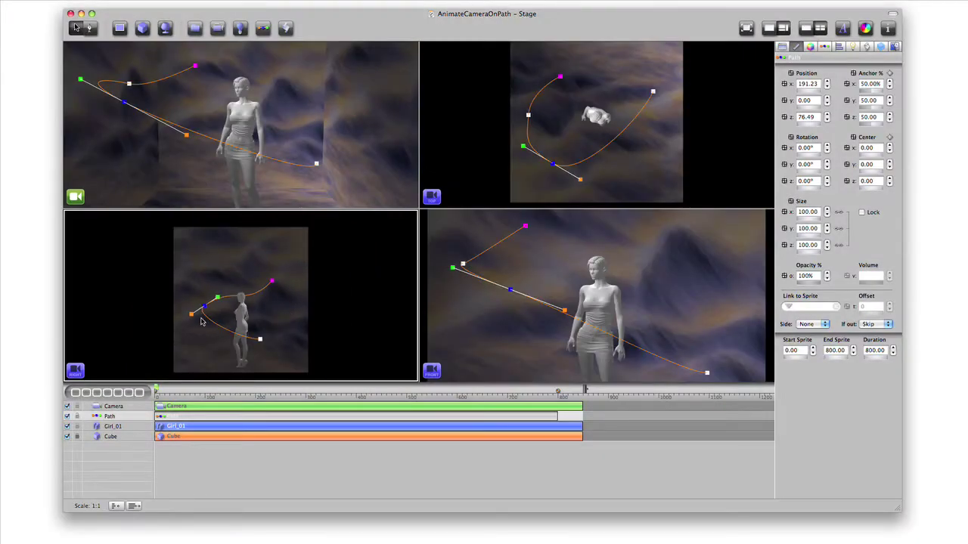
drag(202, 311, 203, 317)
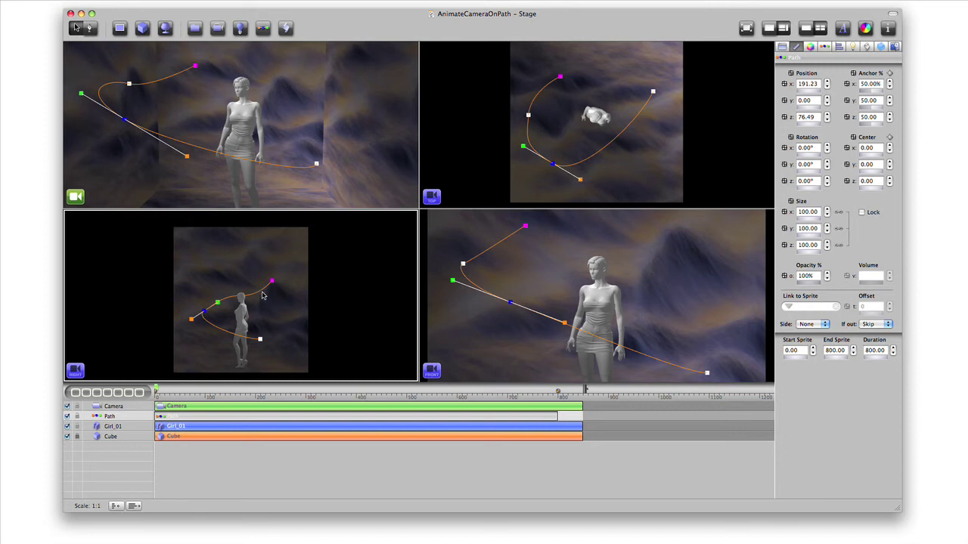
drag(259, 344, 275, 344)
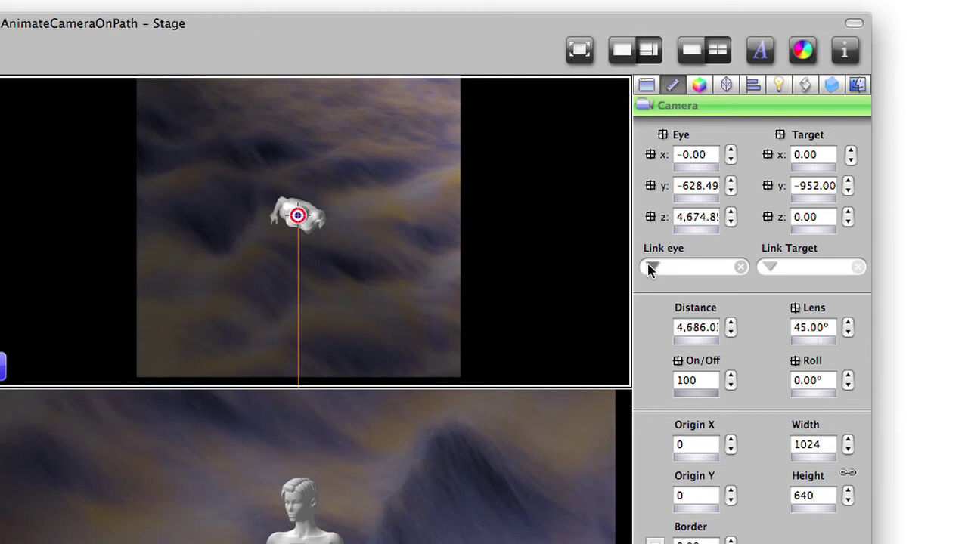
Link the camera's eye to the Path and play the animation from the start
click(648, 266)
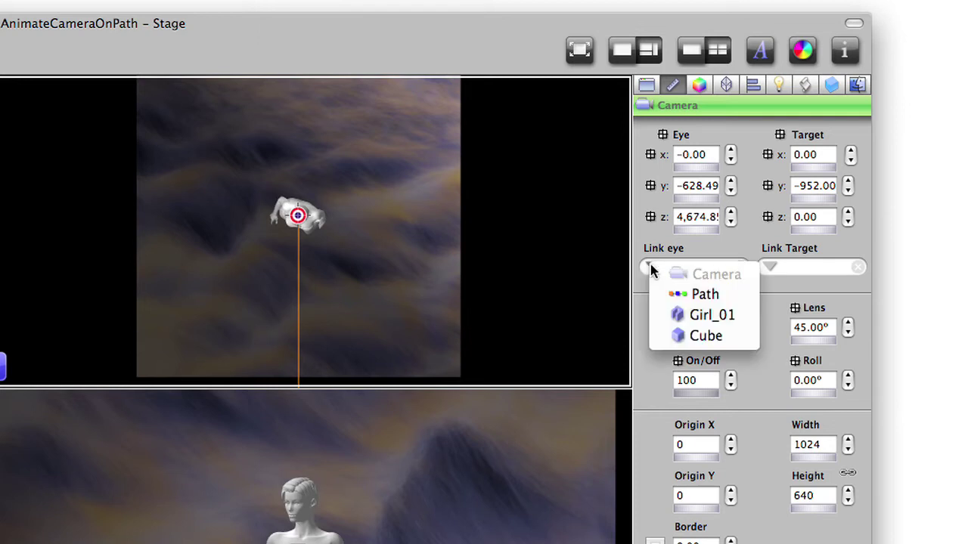
click(700, 299)
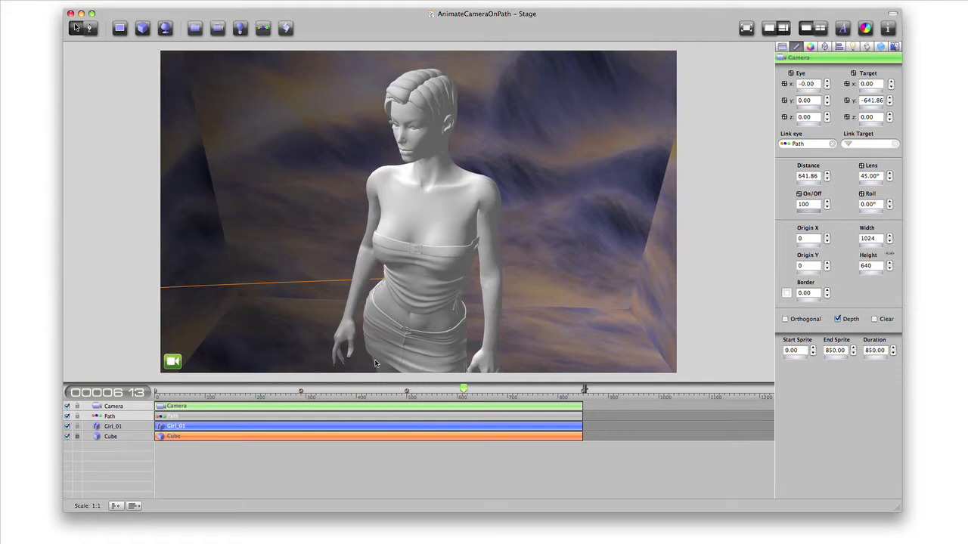
key(Home)
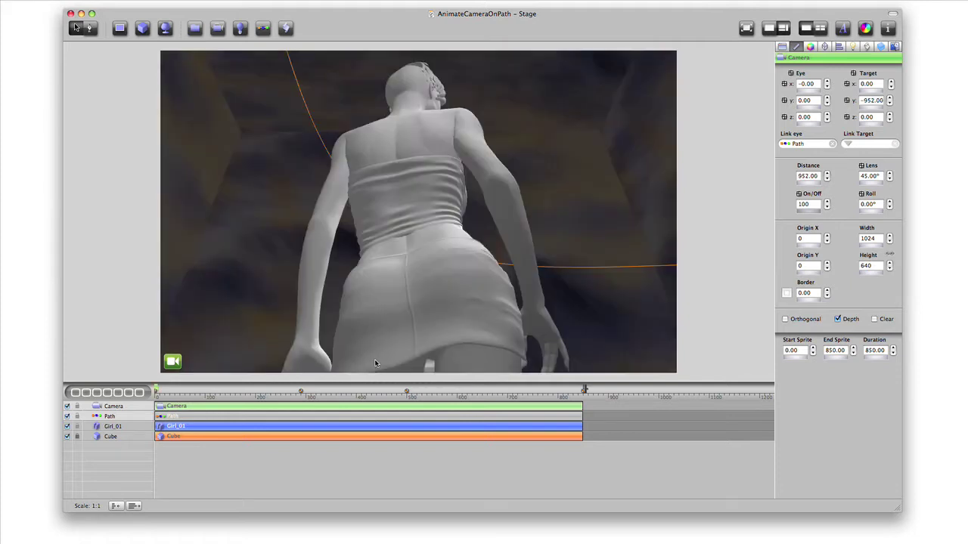
key(space)
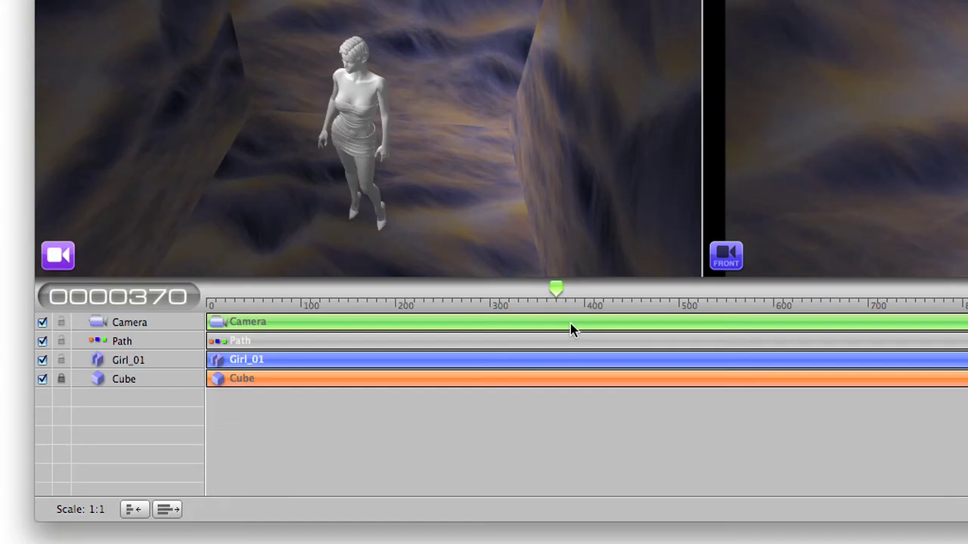
Stop playback at tick 370 to review the path-linked camera
click(381, 504)
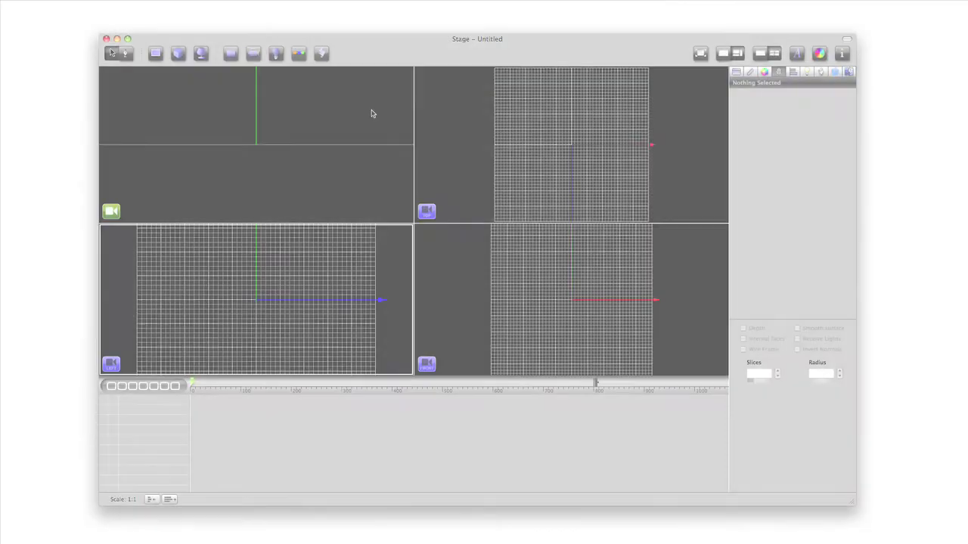
Switch to a single large viewport showing the front view
key(slash)
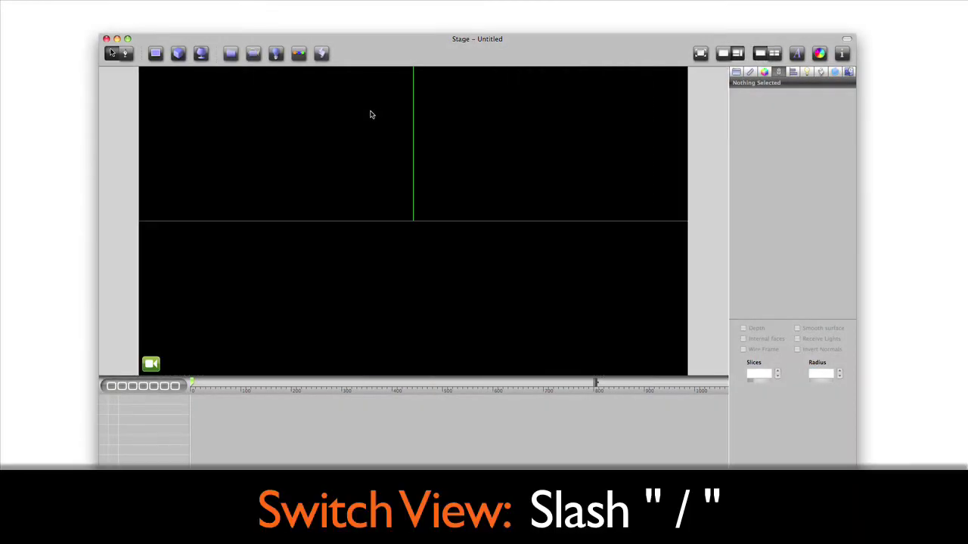
key(slash)
key(f)
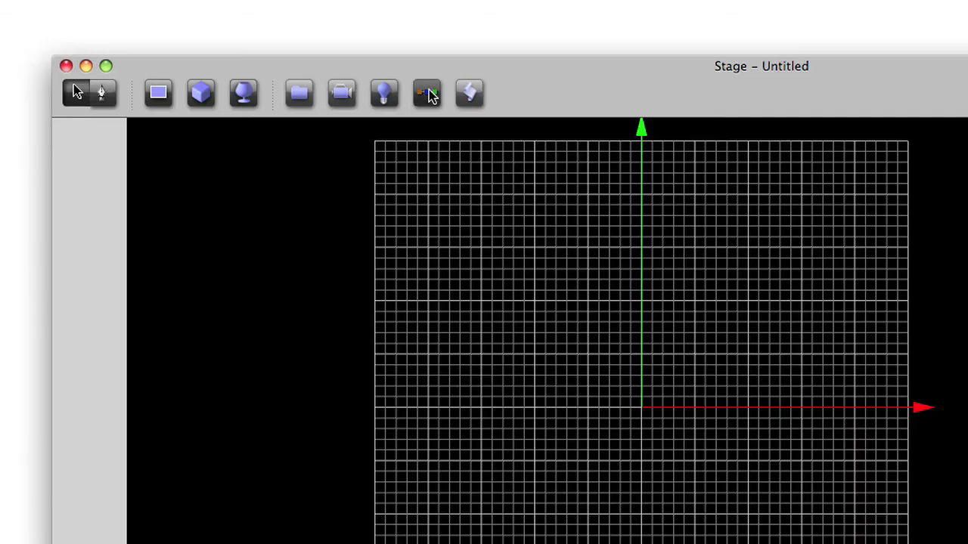
Draw a six-point wavy Bezier path alternating high and low across the grid
click(298, 53)
drag(377, 161, 454, 162)
drag(458, 393, 566, 391)
drag(540, 149, 622, 152)
drag(618, 381, 708, 383)
drag(698, 105, 753, 106)
drag(764, 327, 786, 329)
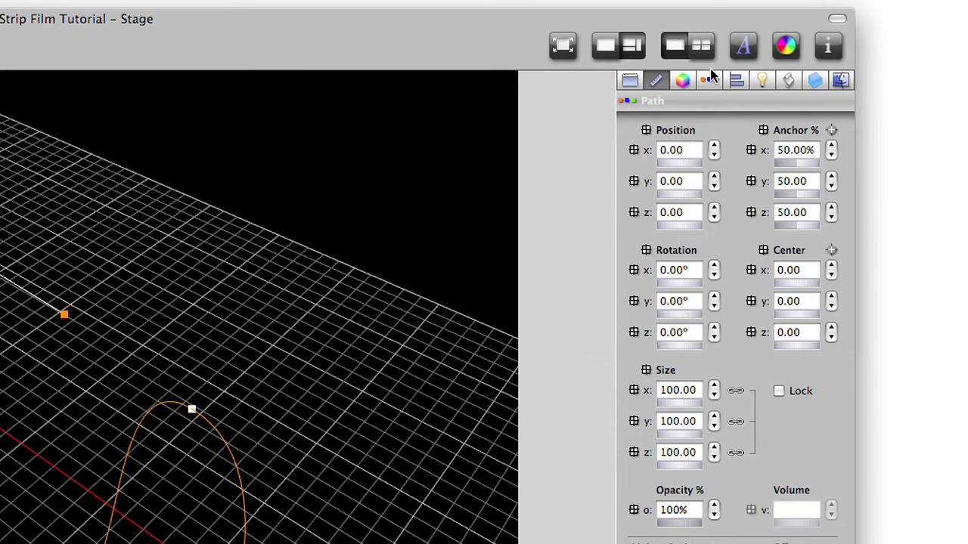
Give the Path a Strip profile with Strip Width 500
click(711, 81)
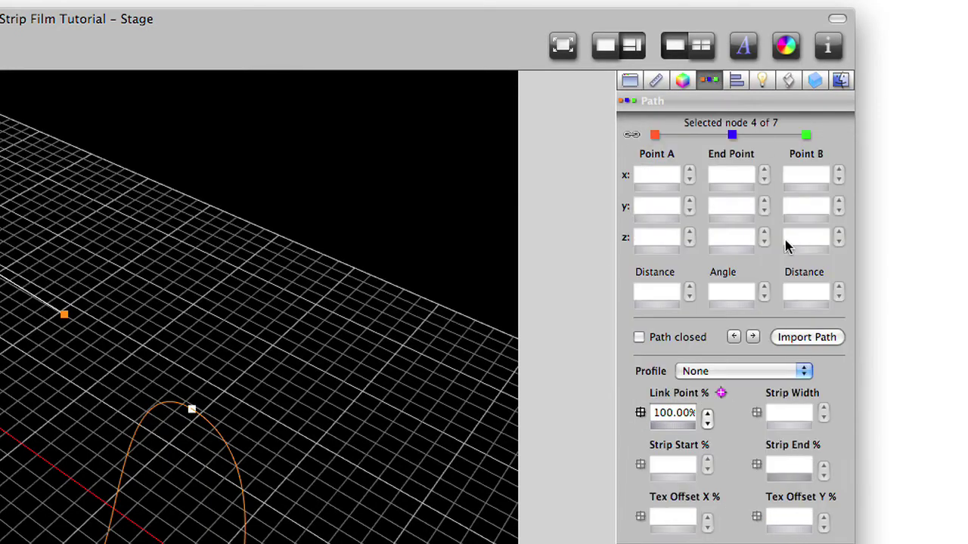
click(722, 370)
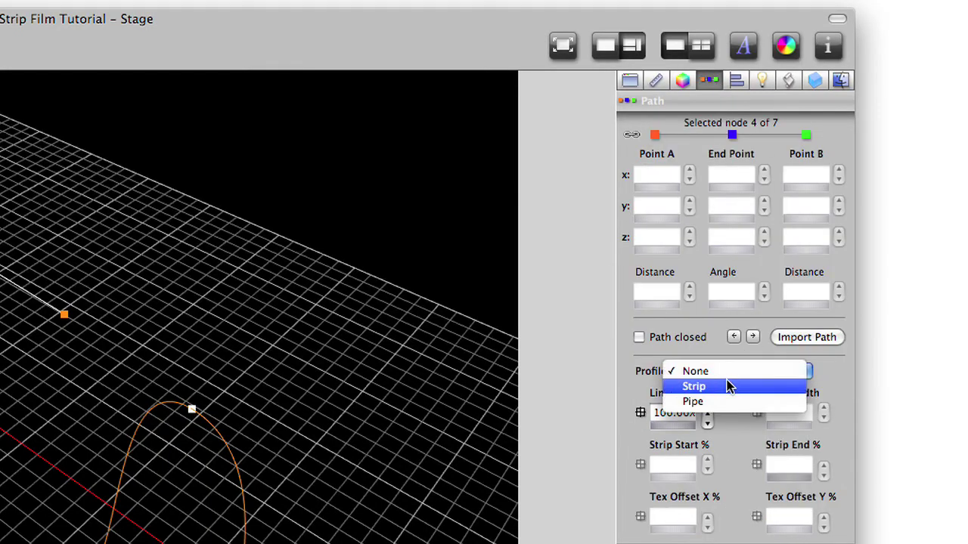
click(729, 386)
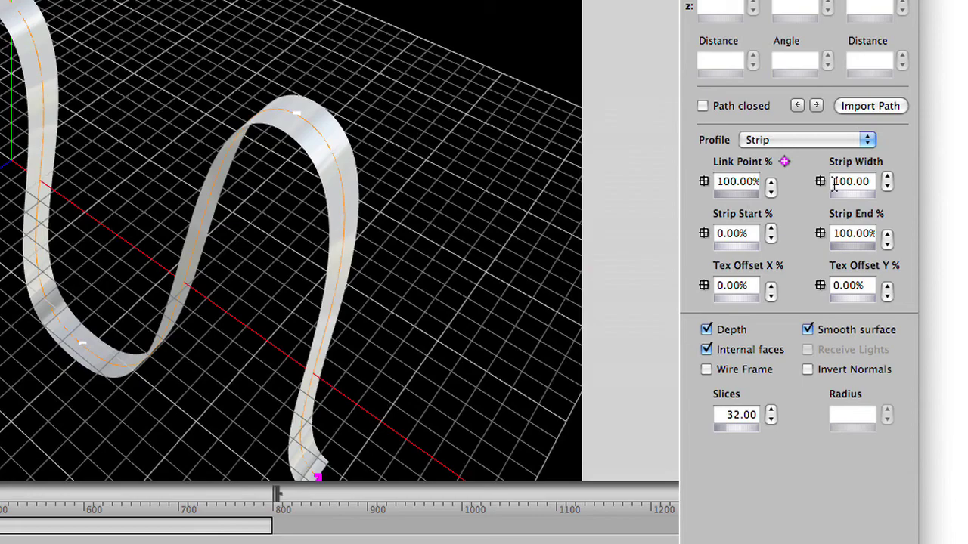
double_click(858, 226)
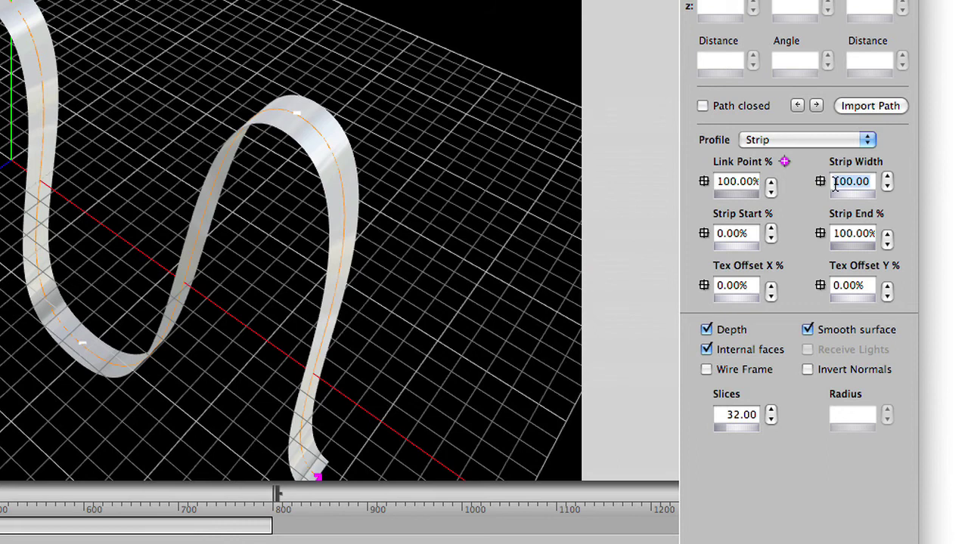
text(500)
key(Return)
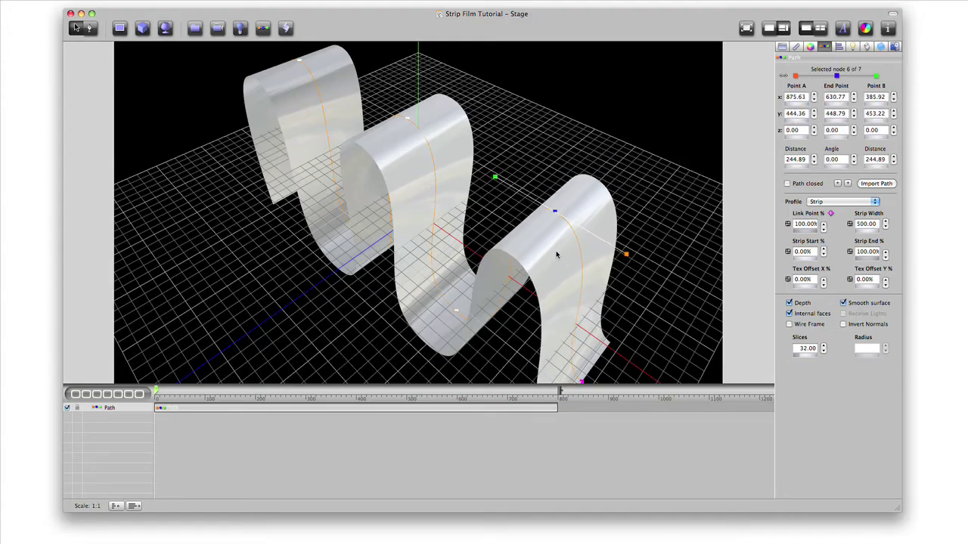
click(406, 121)
Apply film.png to the strip and set its texture Fill to Tile at 10% width
click(894, 46)
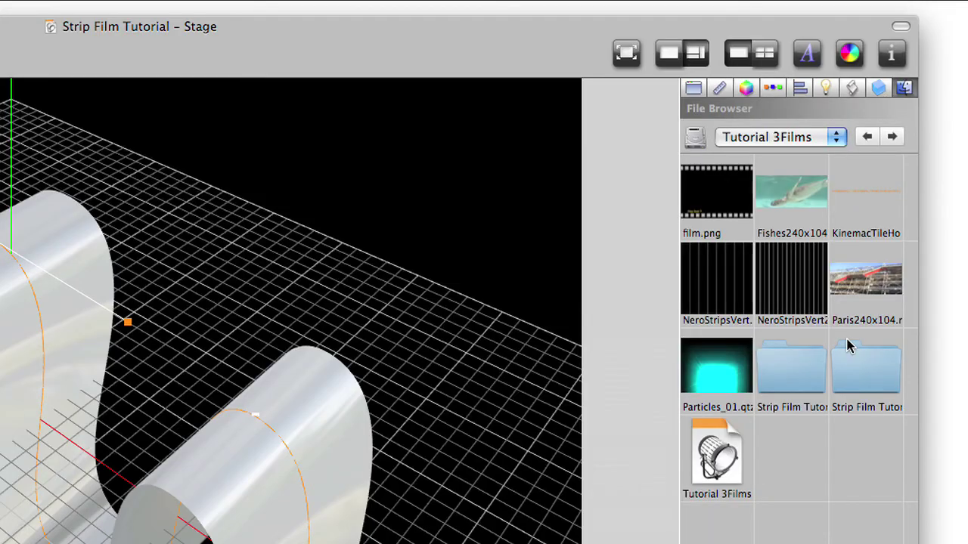
drag(730, 182, 303, 488)
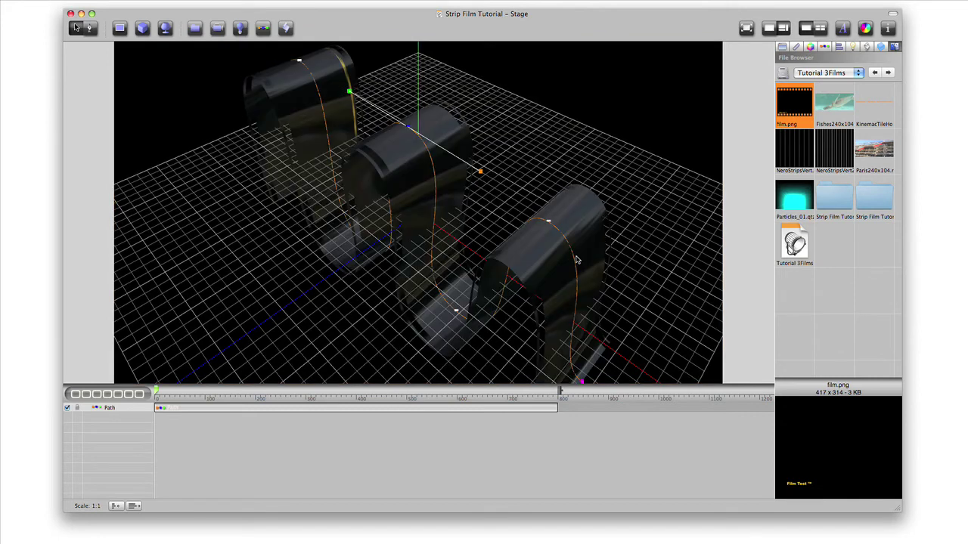
key(super+5)
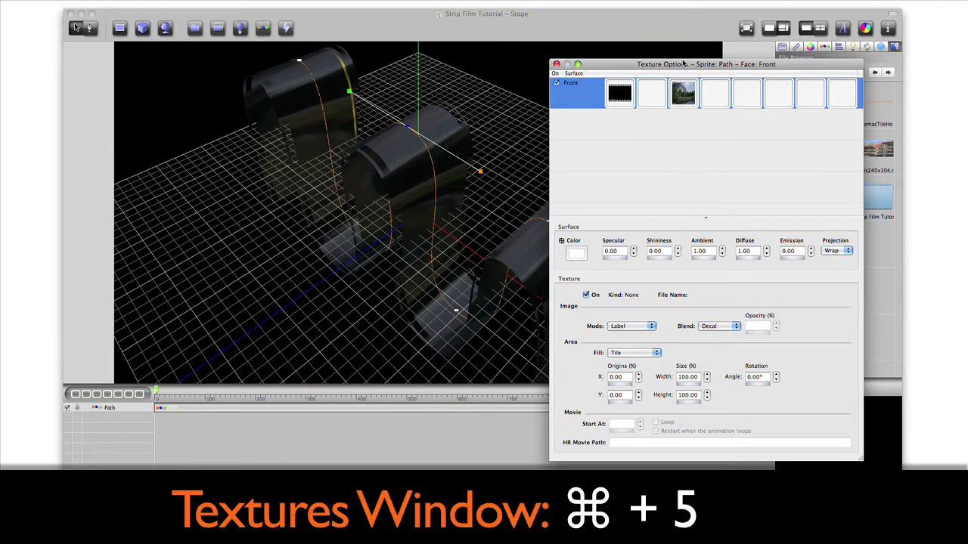
drag(683, 62, 653, 60)
click(592, 98)
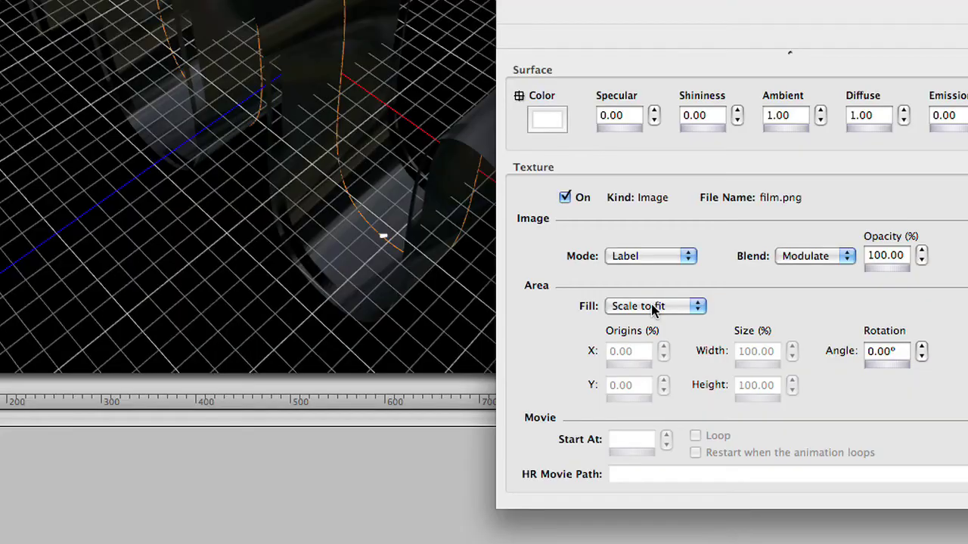
click(652, 306)
click(647, 338)
double_click(757, 352)
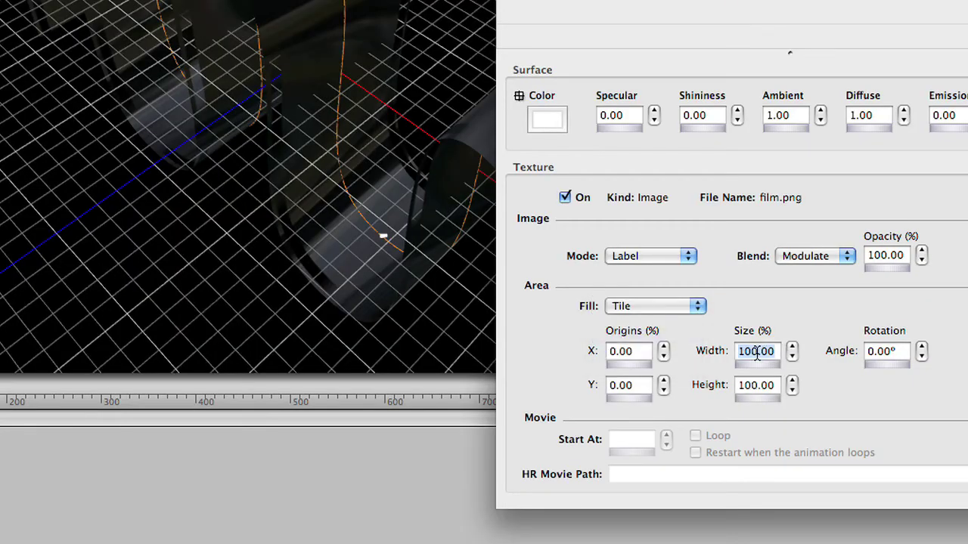
text(10)
key(Return)
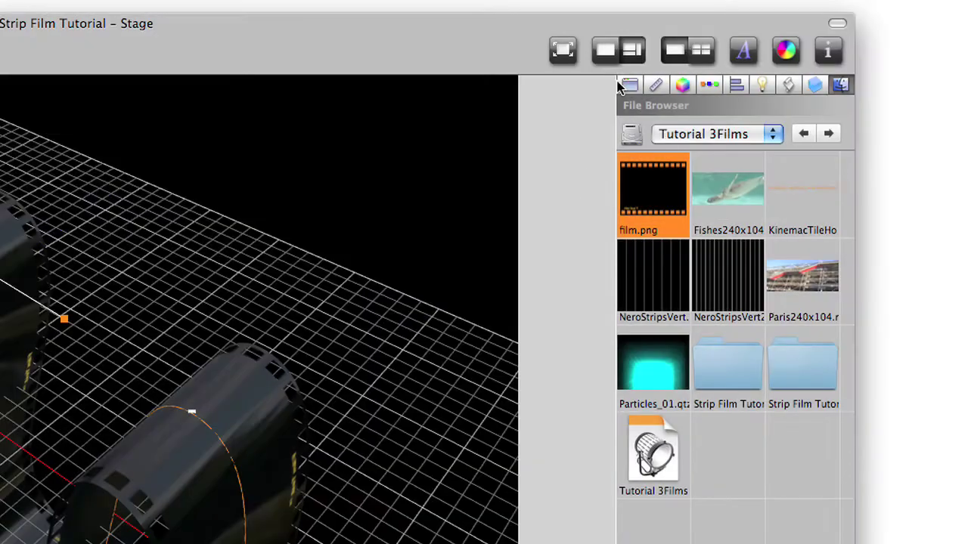
Give the stage a Gradient background and drop Fishes240x104.mov onto the film strip
click(630, 84)
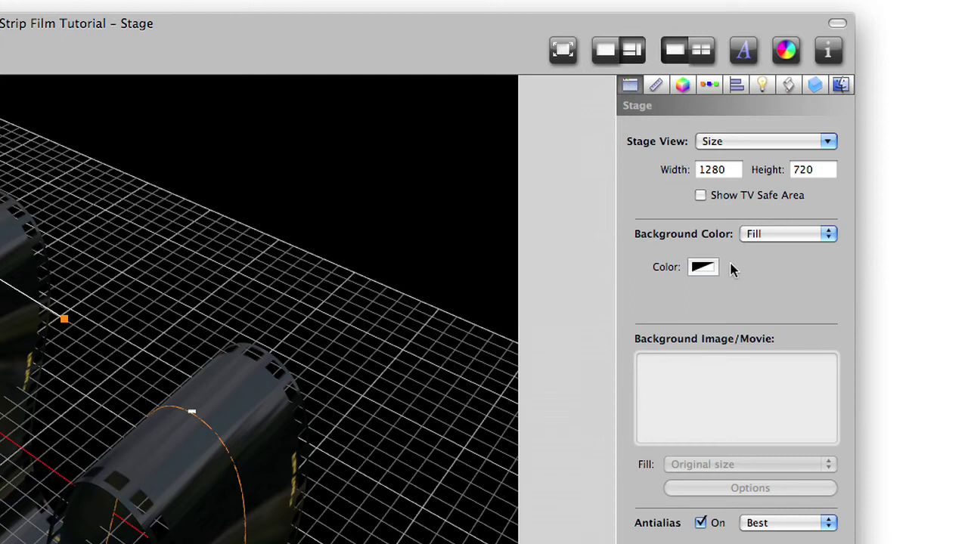
click(755, 236)
click(766, 250)
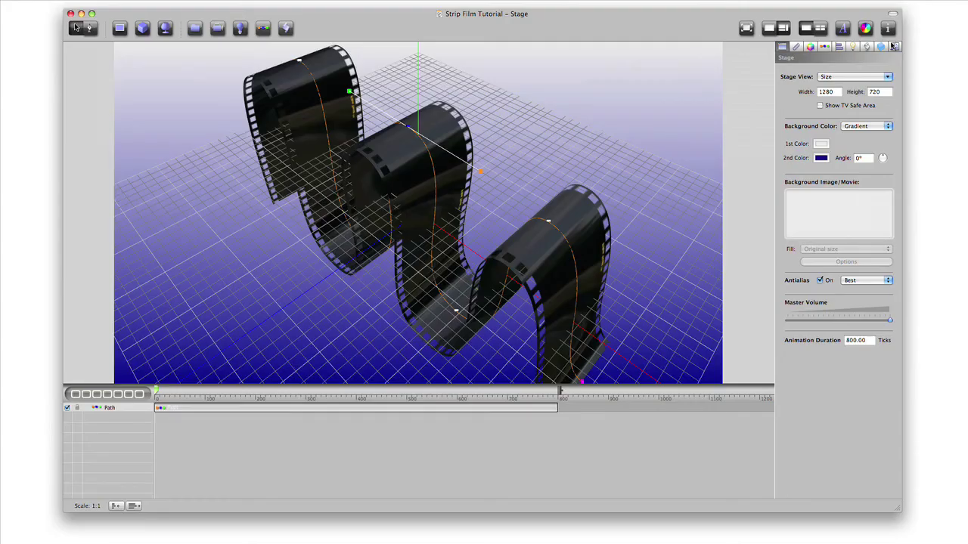
click(895, 46)
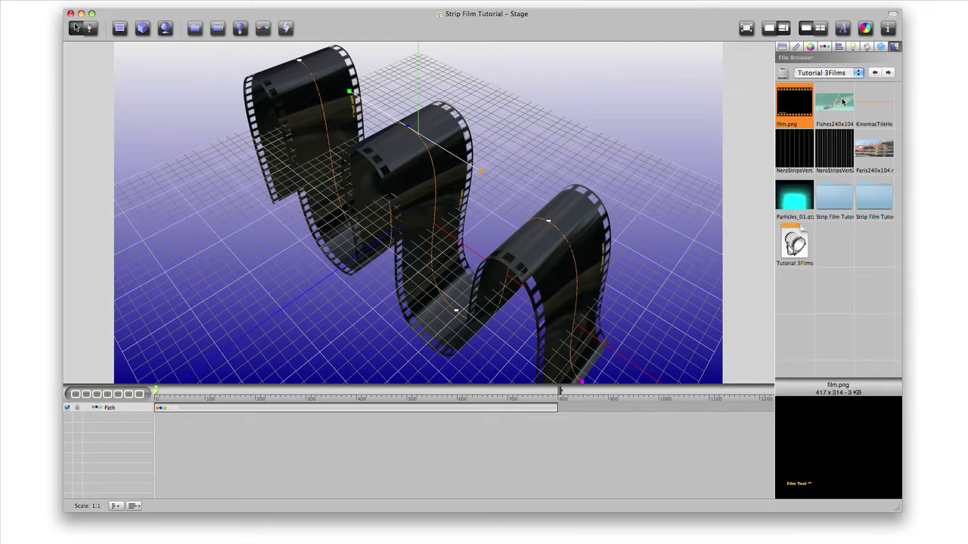
drag(843, 102, 534, 250)
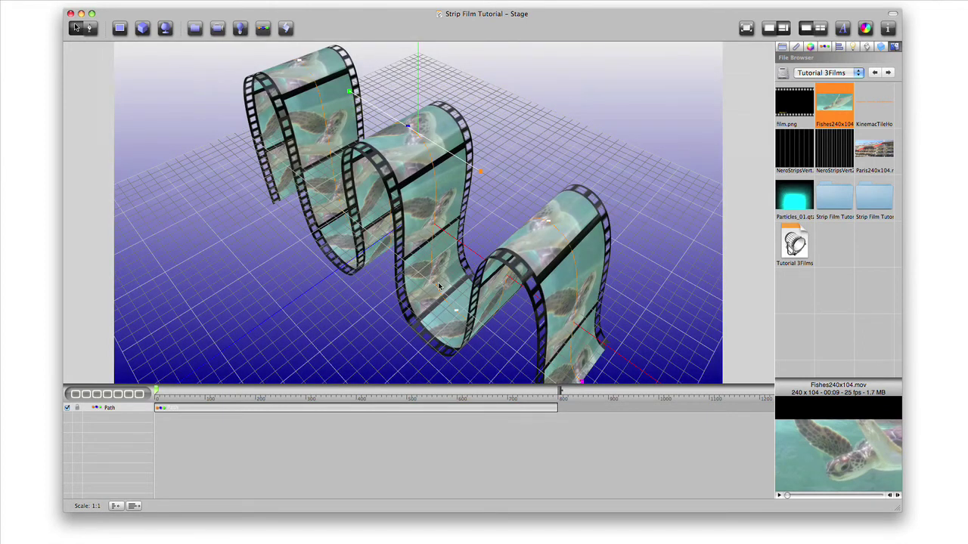
Keyframe Strip End from 0% to 100% at tick 180, play it, and confirm Tex Offset X 100%
click(825, 47)
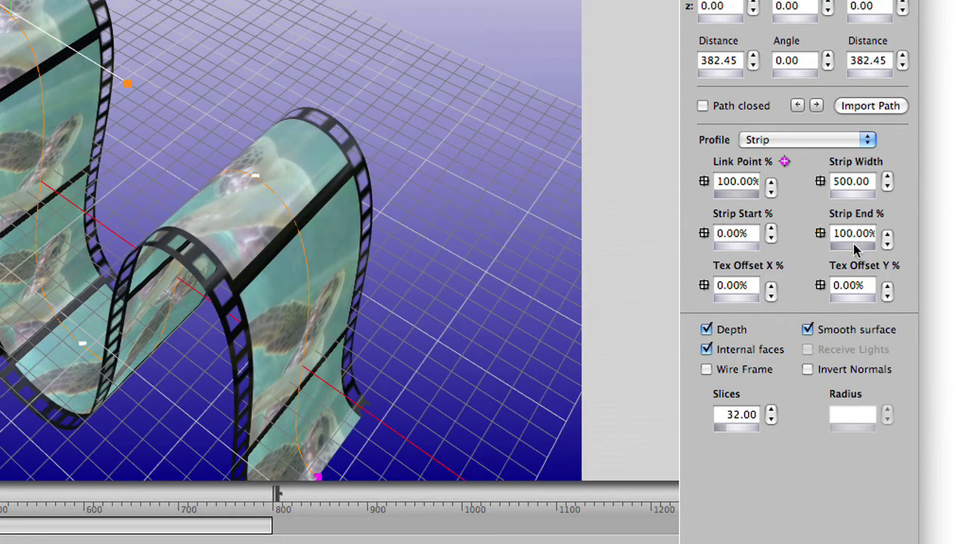
drag(855, 250, 802, 250)
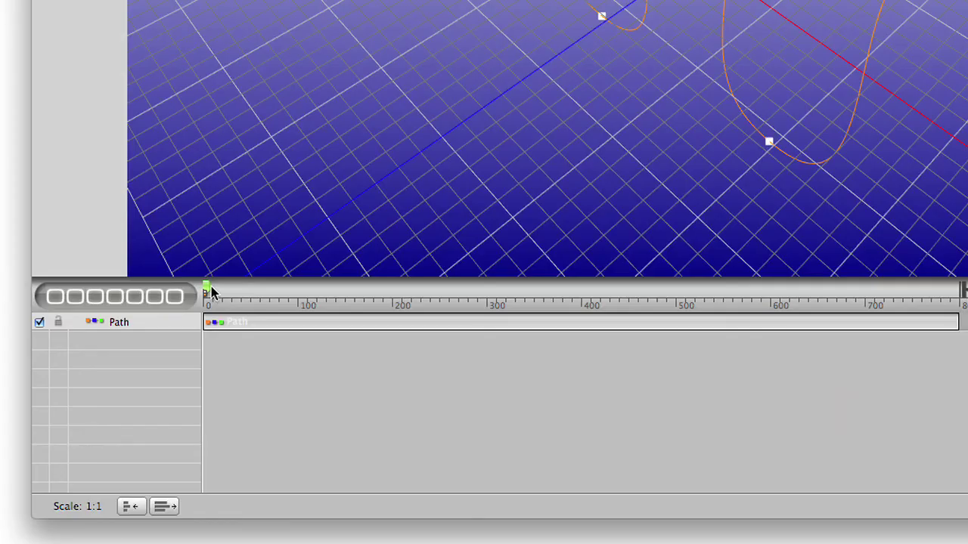
drag(209, 289, 963, 289)
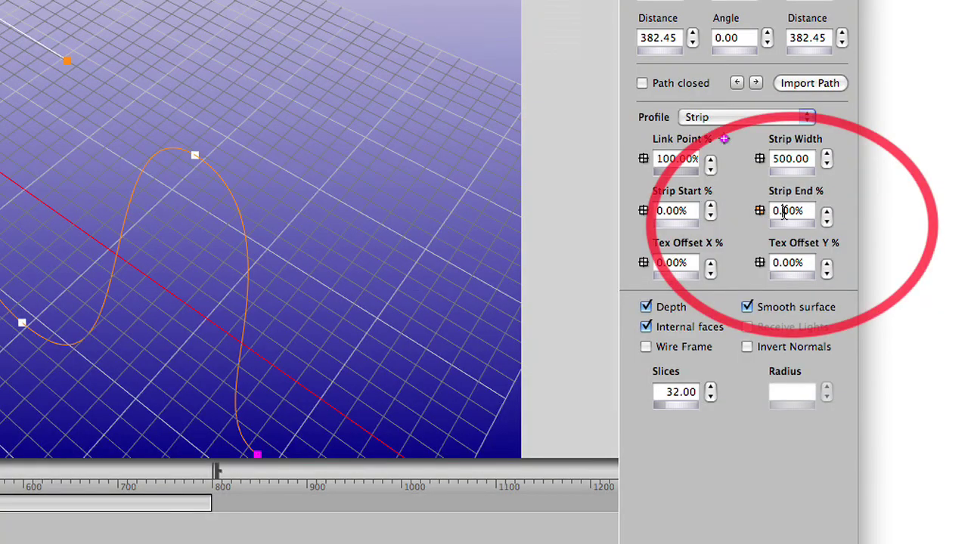
double_click(785, 211)
text(100)
key(Return)
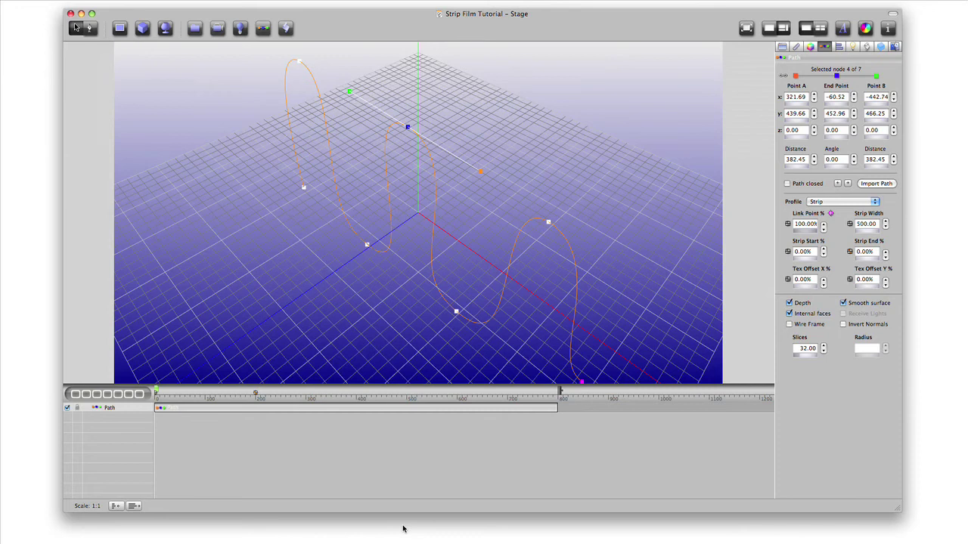
key(space)
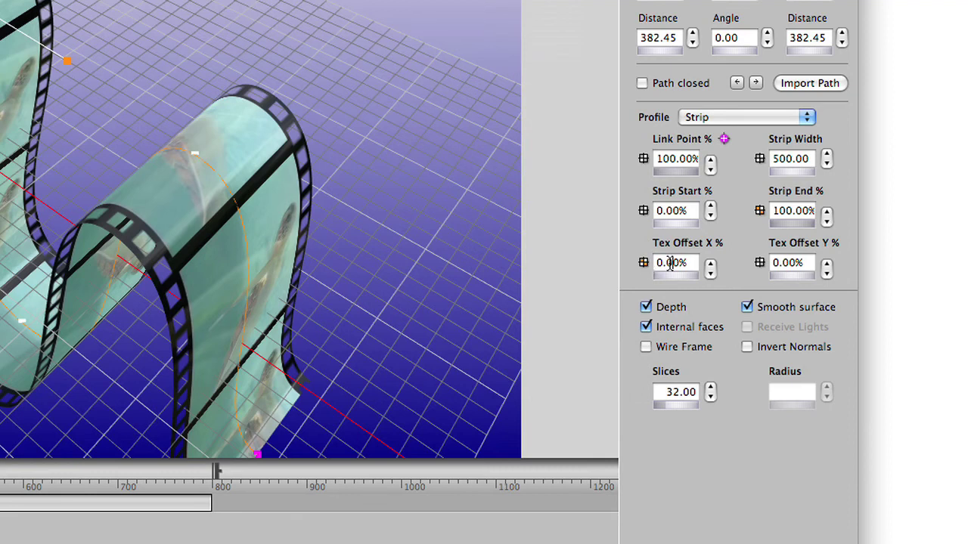
key(Return)
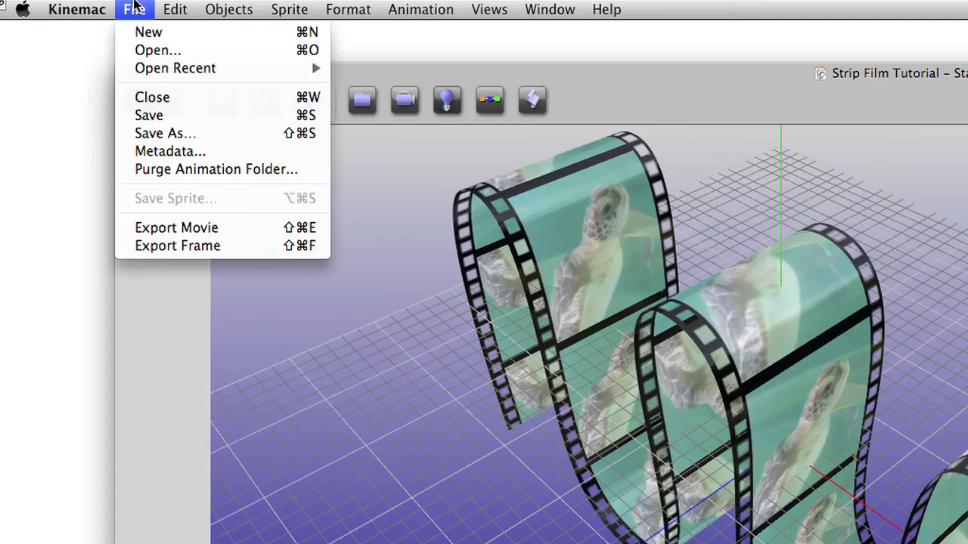
Set movie export to H.264 compression with Motion Blur 16, then bring up Export Frame options
click(154, 229)
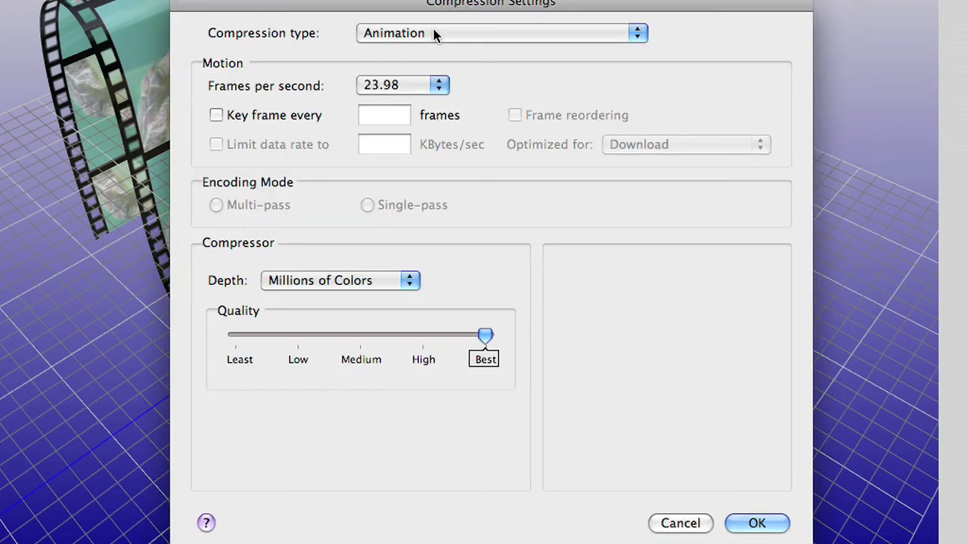
click(436, 32)
click(459, 361)
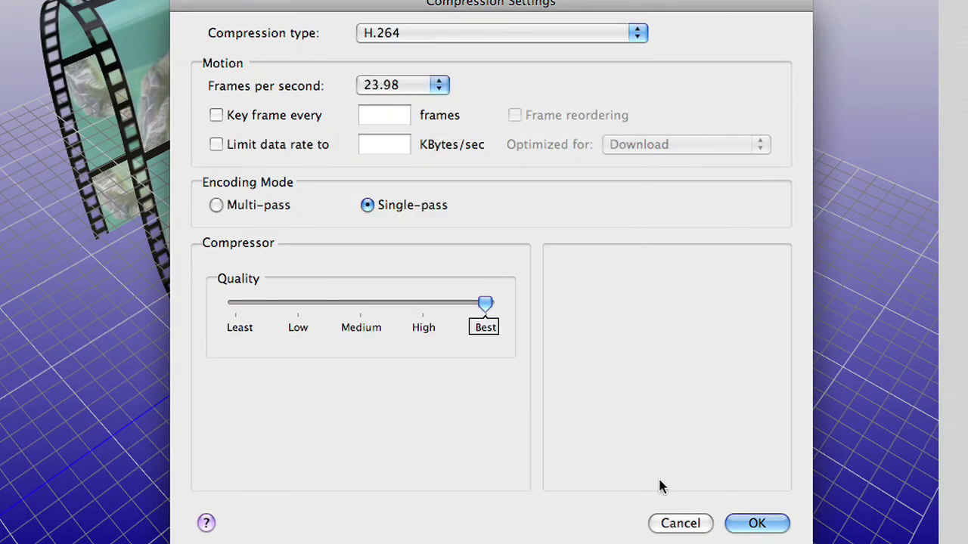
click(756, 523)
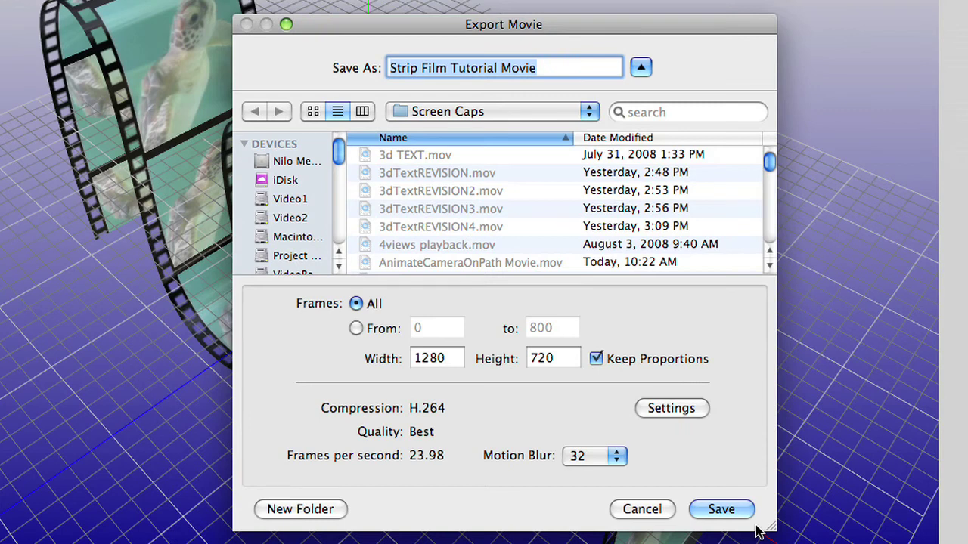
click(582, 459)
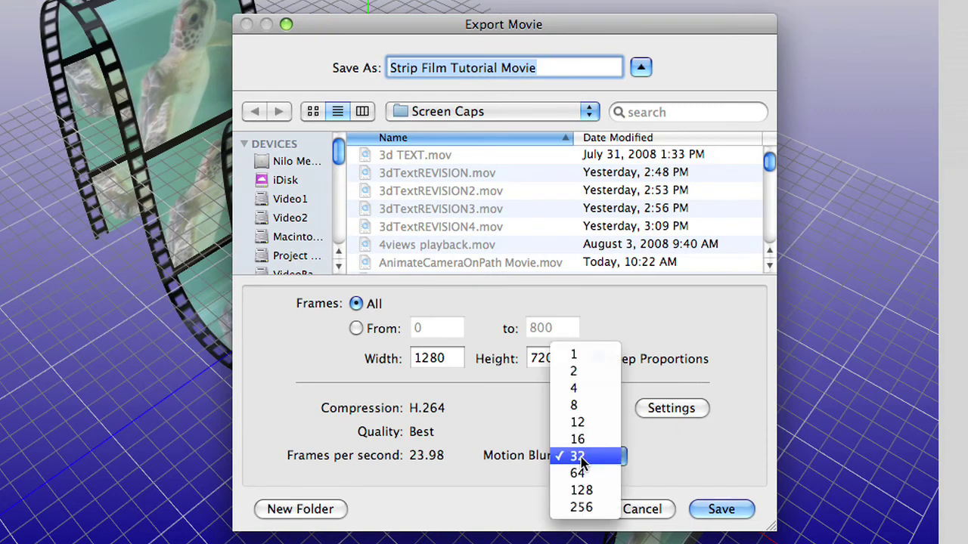
click(582, 440)
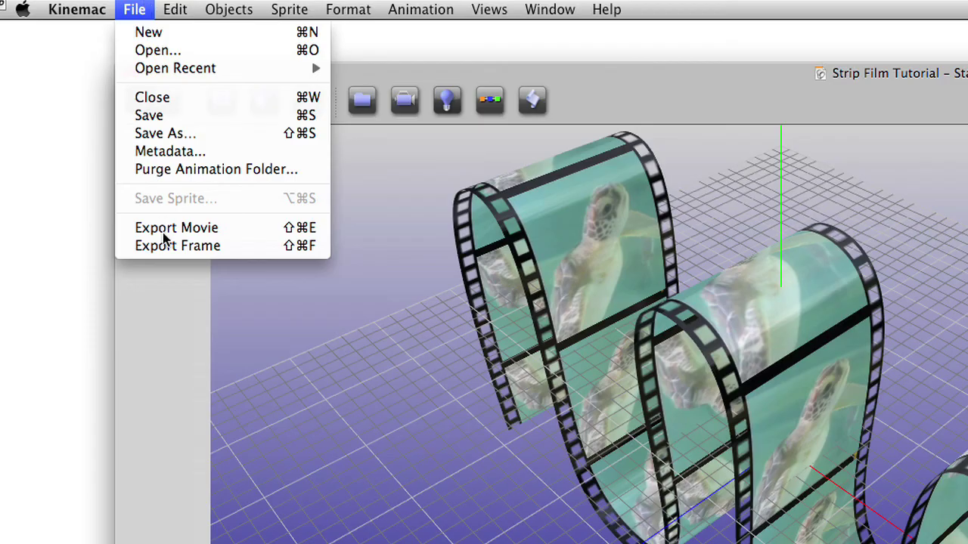
click(171, 246)
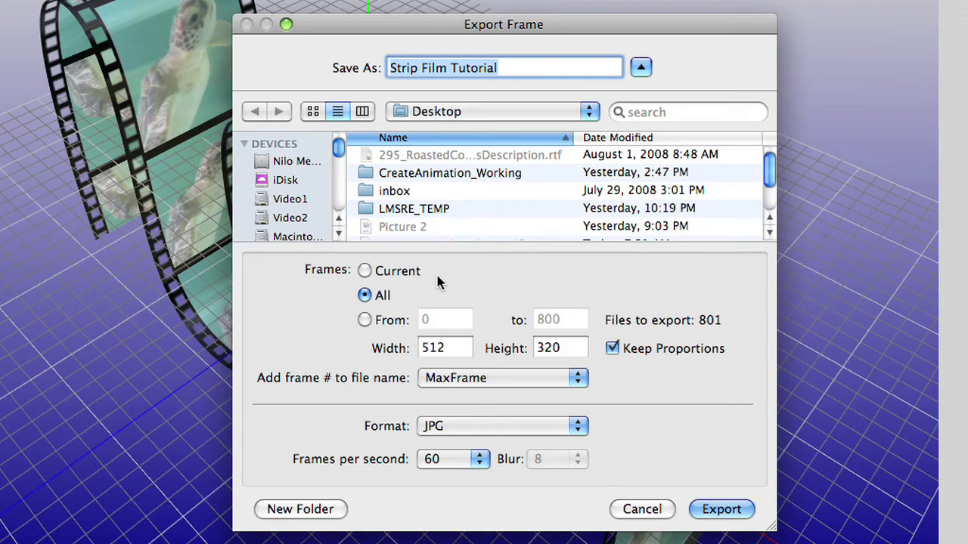